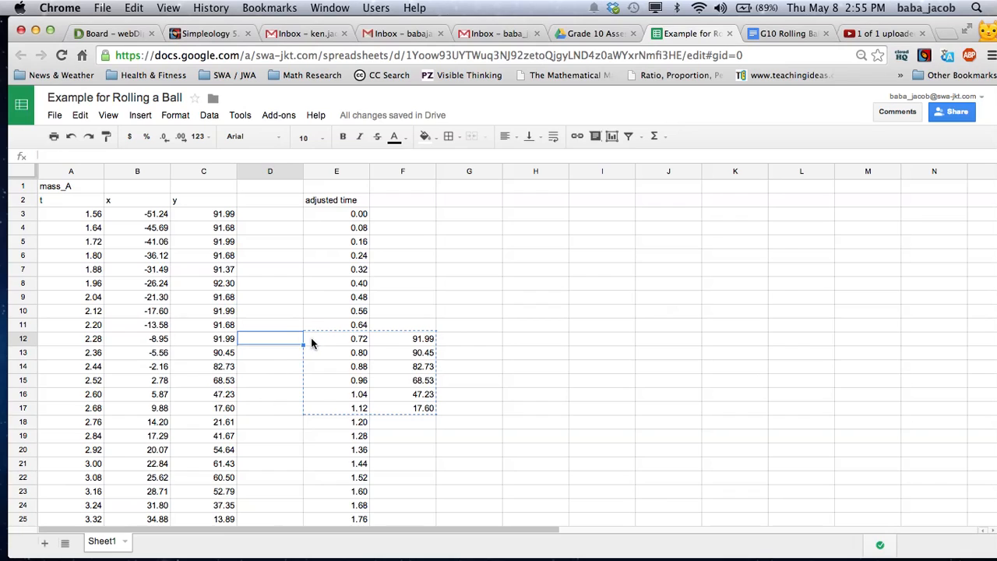
- Copy the adjusted time and height values in cells E12:F17 of the spreadsheet
drag(311, 338, 413, 412)
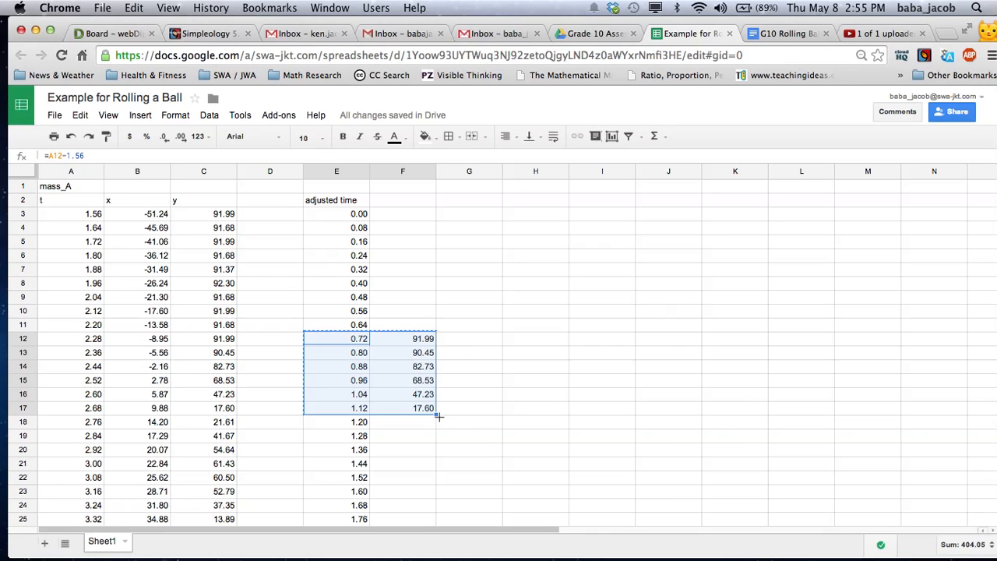
right_click(391, 362)
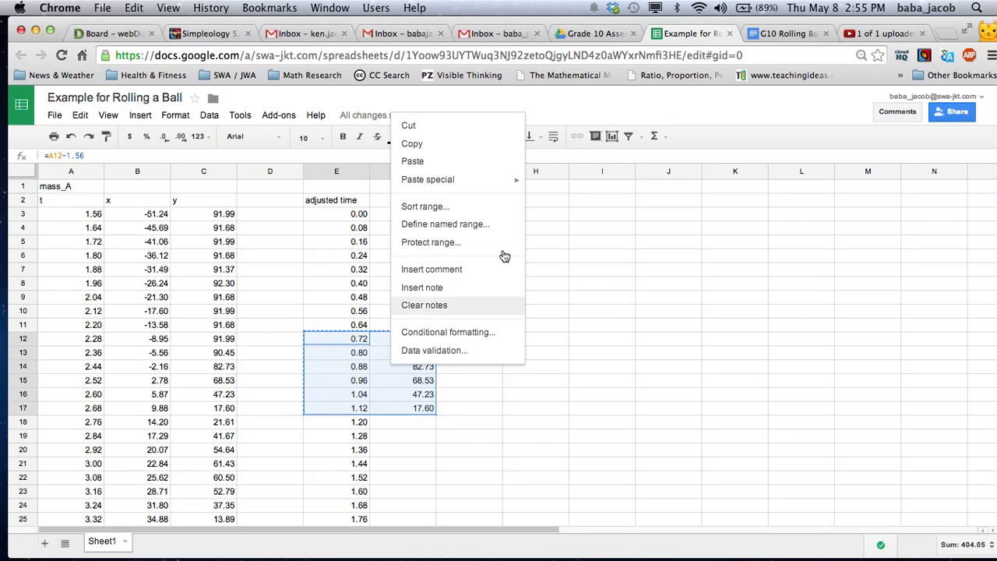
click(460, 145)
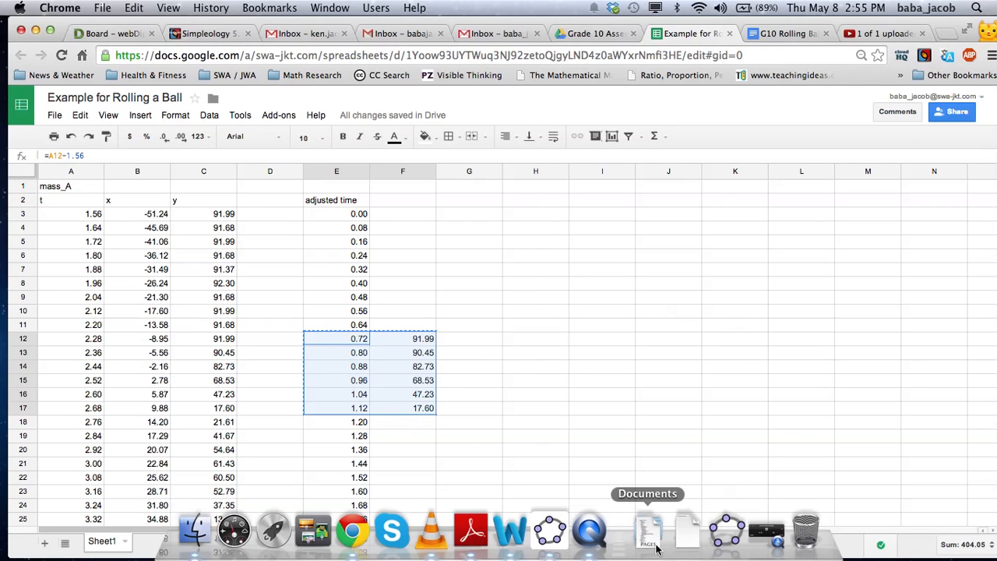
- Switch to GeoGebra and show its Spreadsheet view beside the Graphics view
click(718, 543)
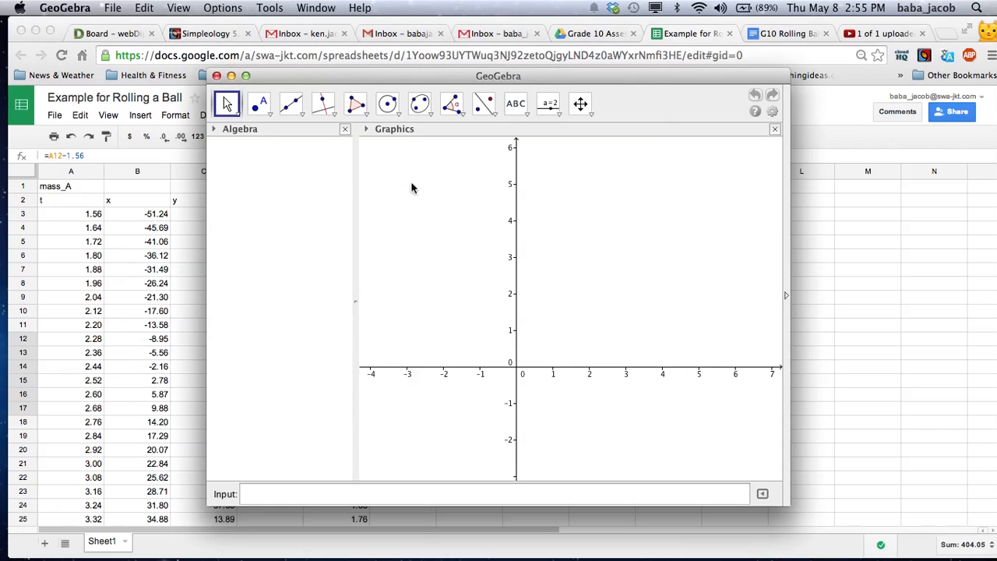
click(178, 8)
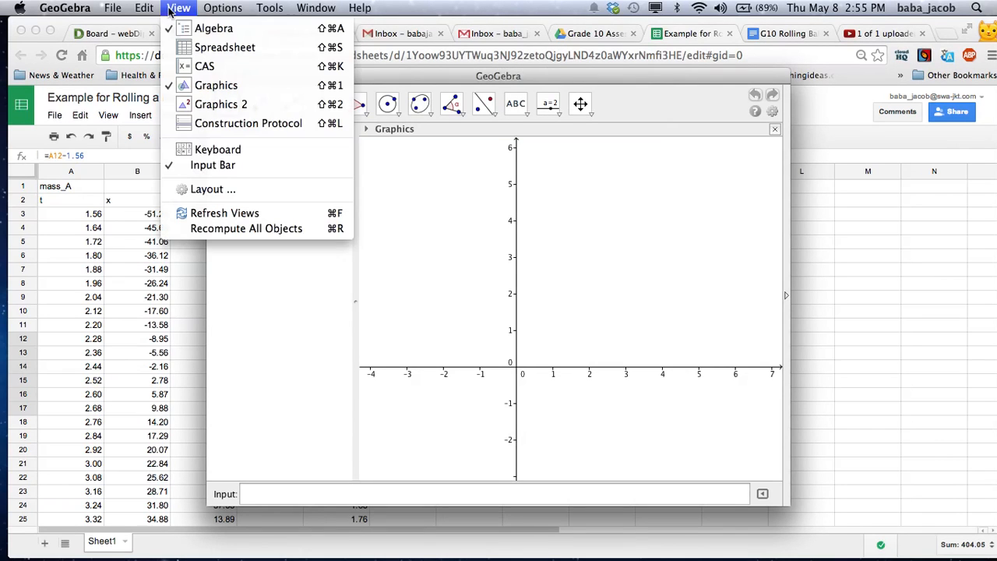
click(197, 47)
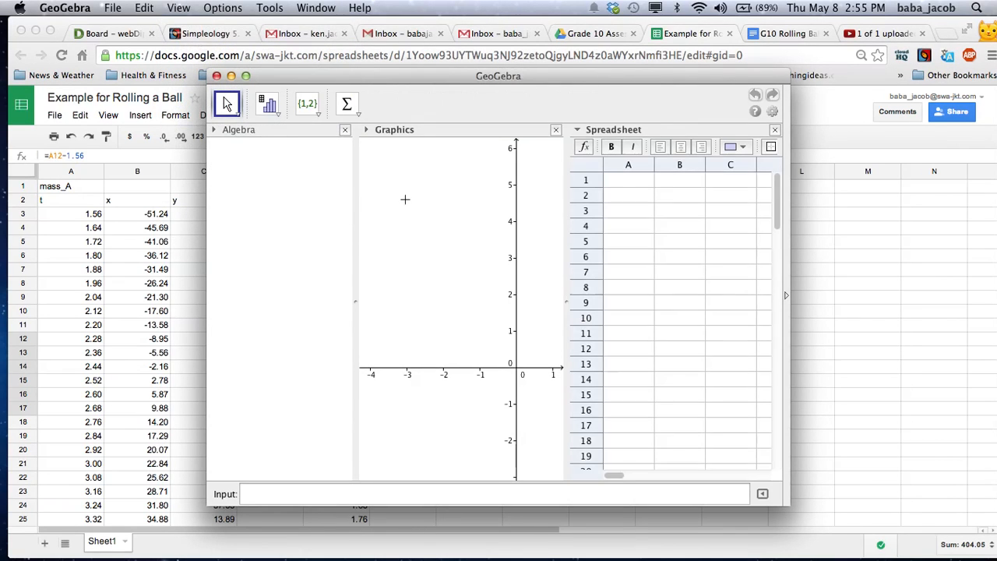
- Paste the copied data into cells A1:B10 of the GeoGebra spreadsheet
drag(627, 185, 697, 322)
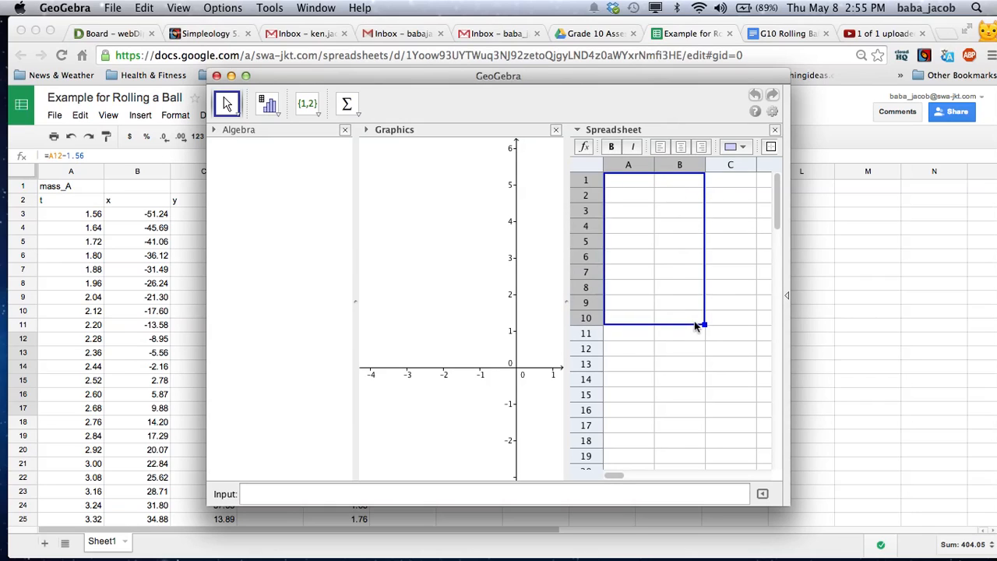
right_click(656, 270)
click(685, 316)
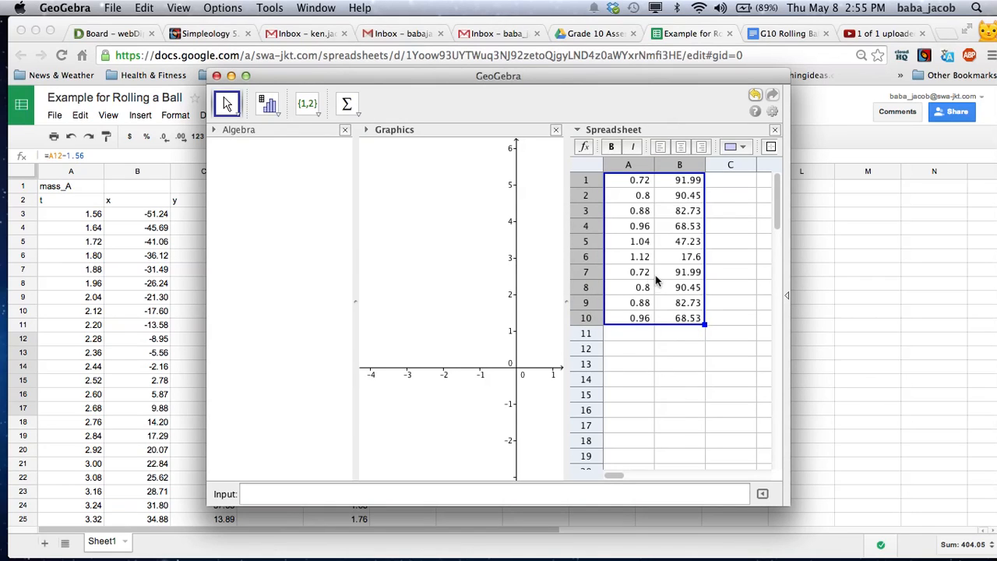
- Clear the repeated values from cells A7:B10, keeping only the six data pairs in rows 1 to 6
click(680, 320)
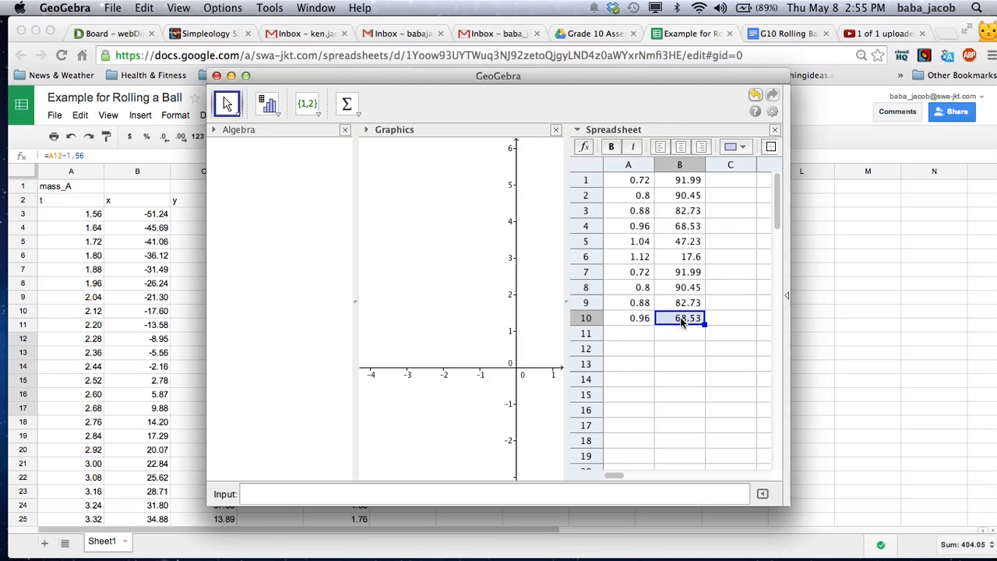
key(BackSpace)
click(679, 304)
key(BackSpace)
click(680, 289)
key(BackSpace)
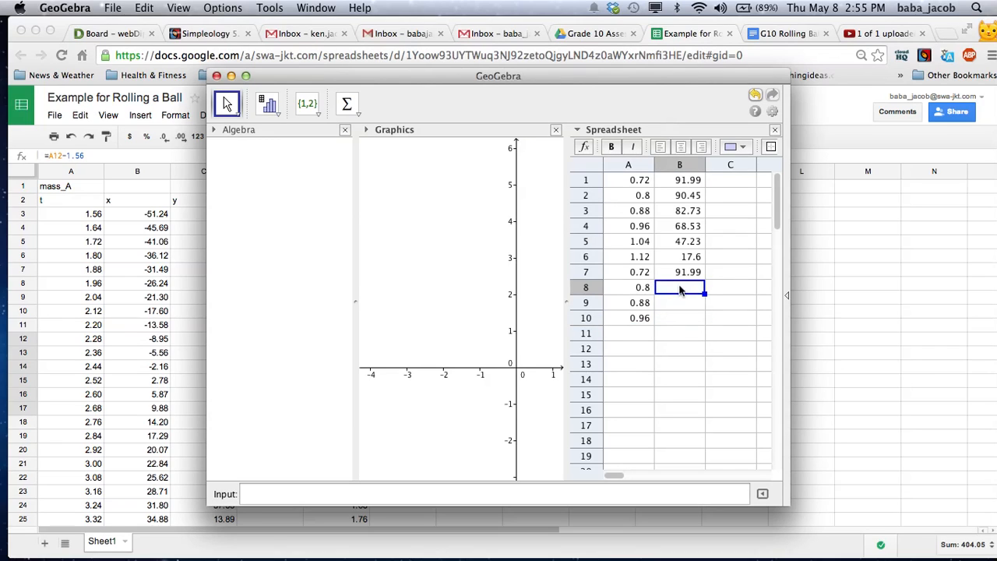
click(680, 274)
key(BackSpace)
click(643, 273)
key(BackSpace)
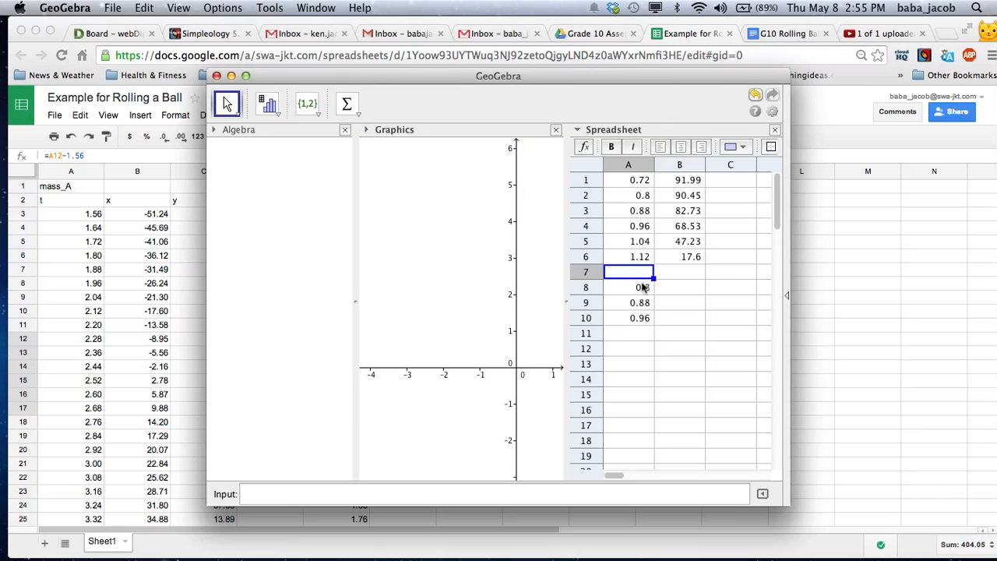
click(638, 289)
key(BackSpace)
click(637, 304)
key(BackSpace)
click(637, 319)
key(BackSpace)
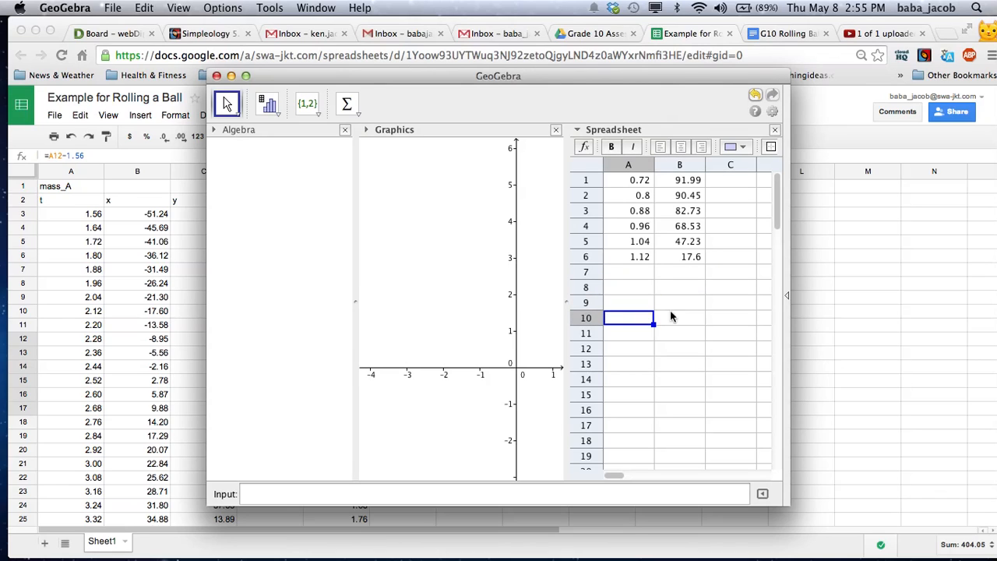
click(676, 335)
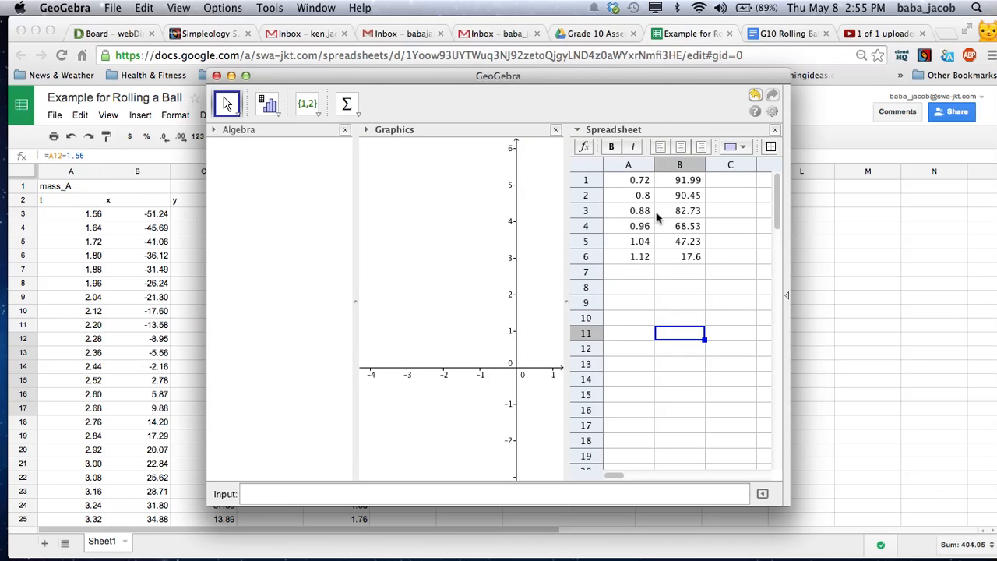
- Widen the Spreadsheet view and run a Two Variable Regression Analysis on the data in A1:B6
drag(638, 181, 693, 260)
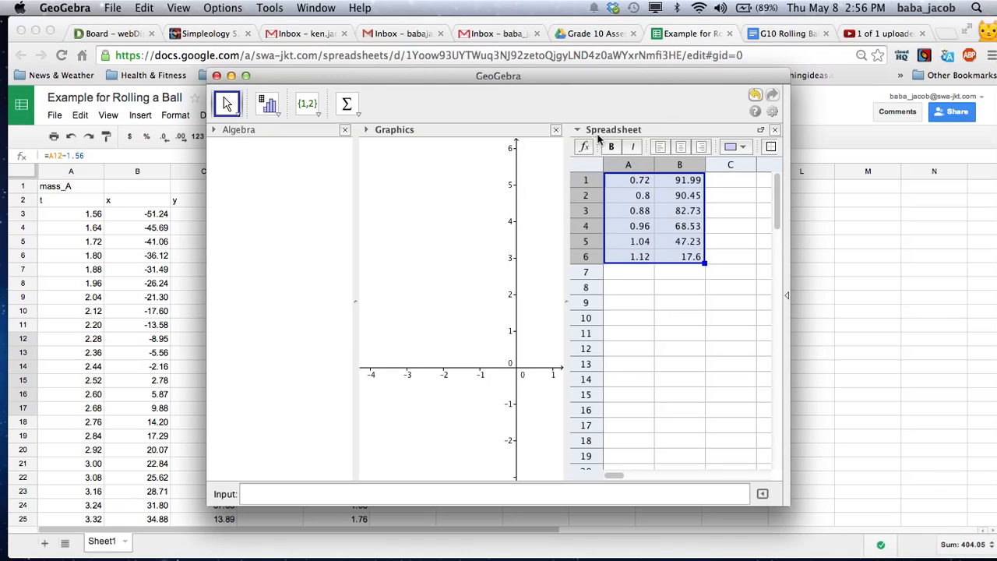
drag(563, 215, 365, 204)
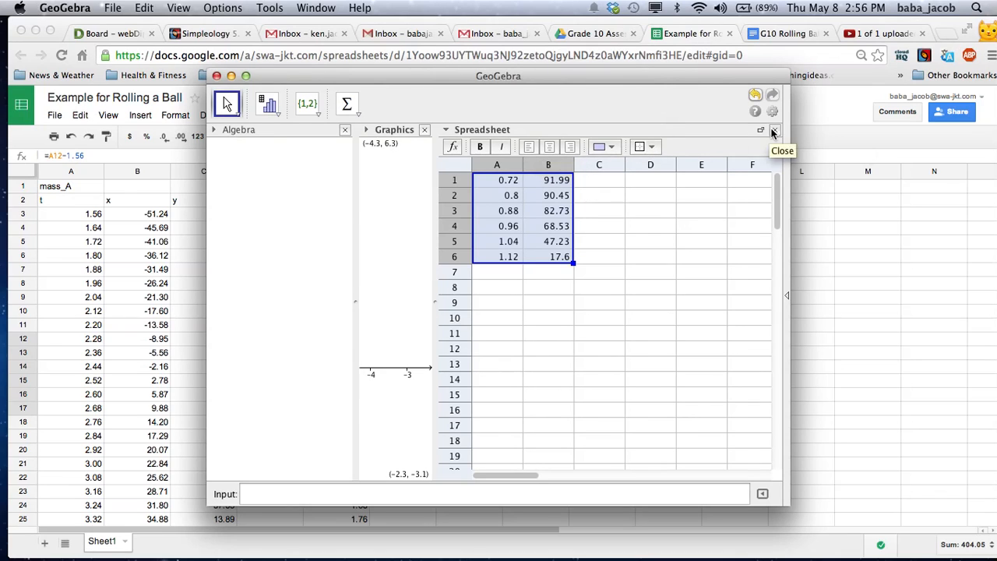
click(277, 116)
click(310, 157)
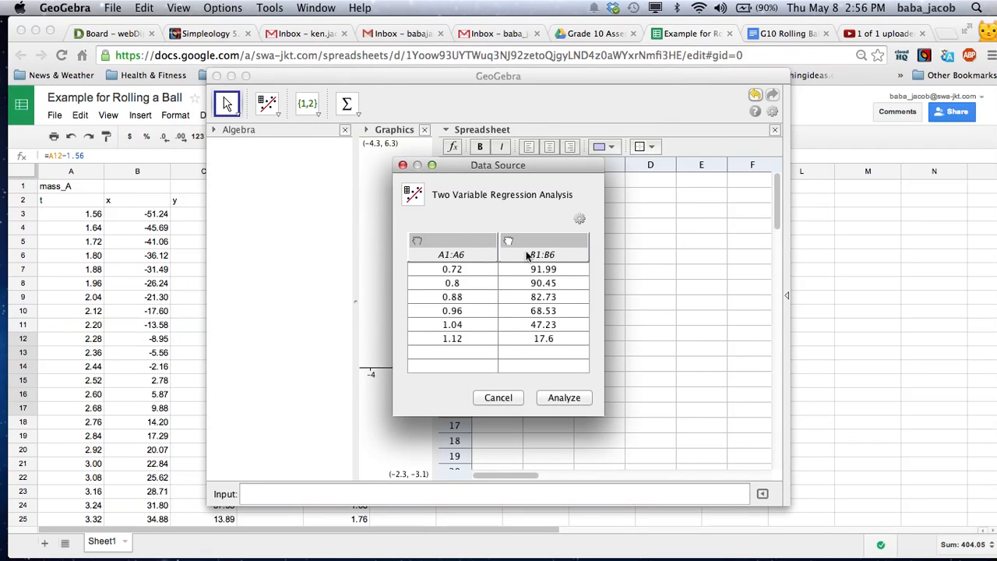
click(559, 399)
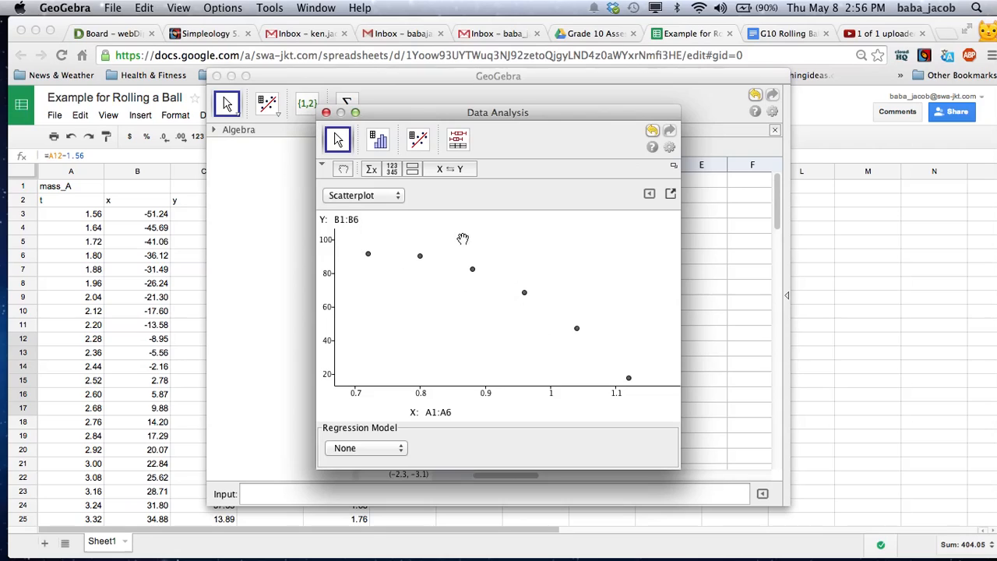
- Copy the scatterplot to the Graphics view, closing the Data Analysis window and the Spreadsheet view
click(671, 195)
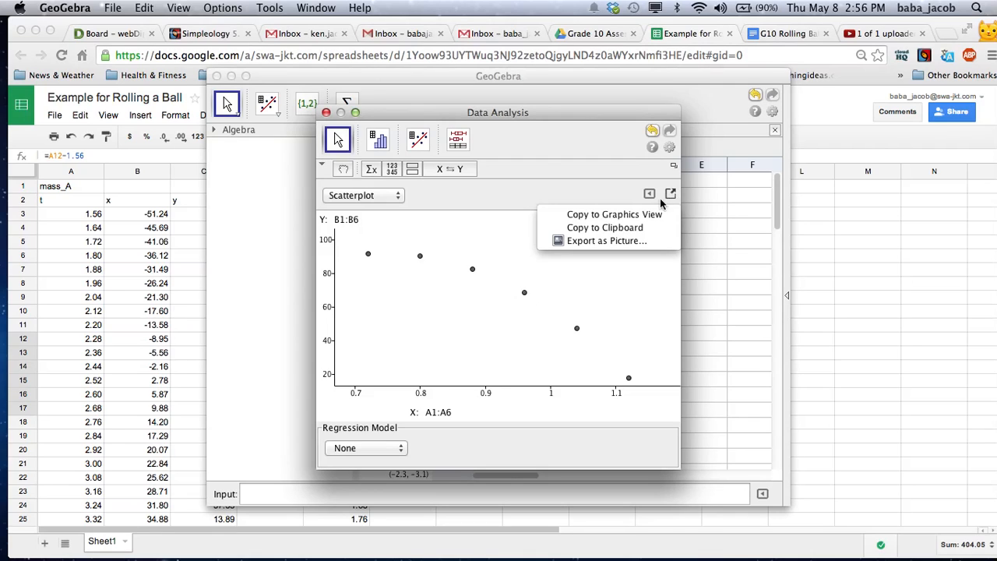
click(613, 215)
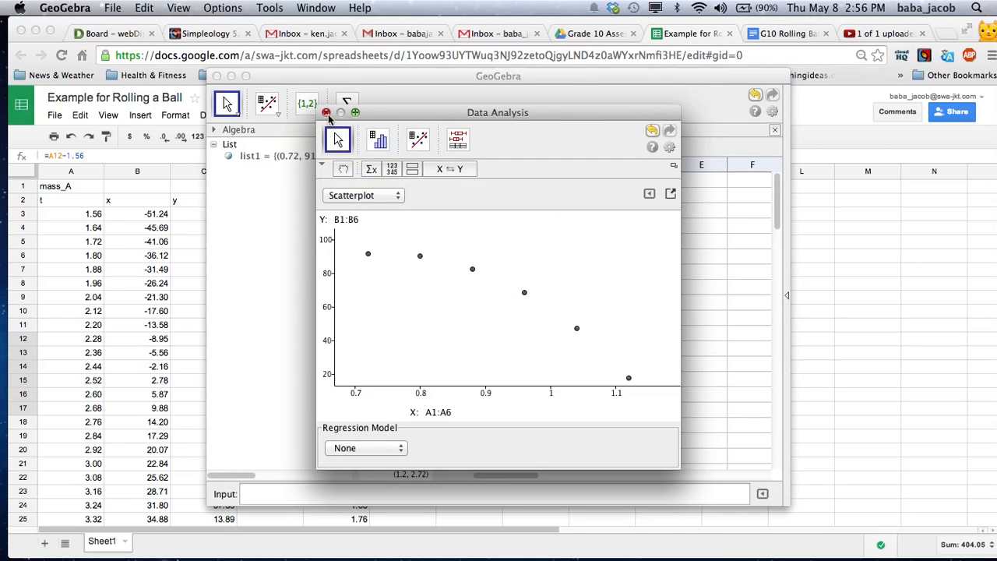
click(328, 115)
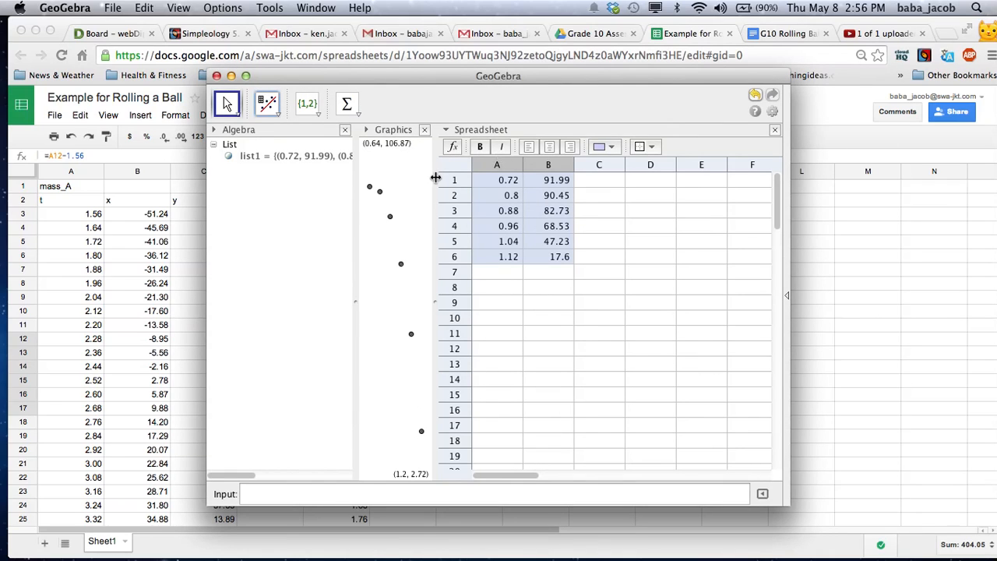
click(776, 130)
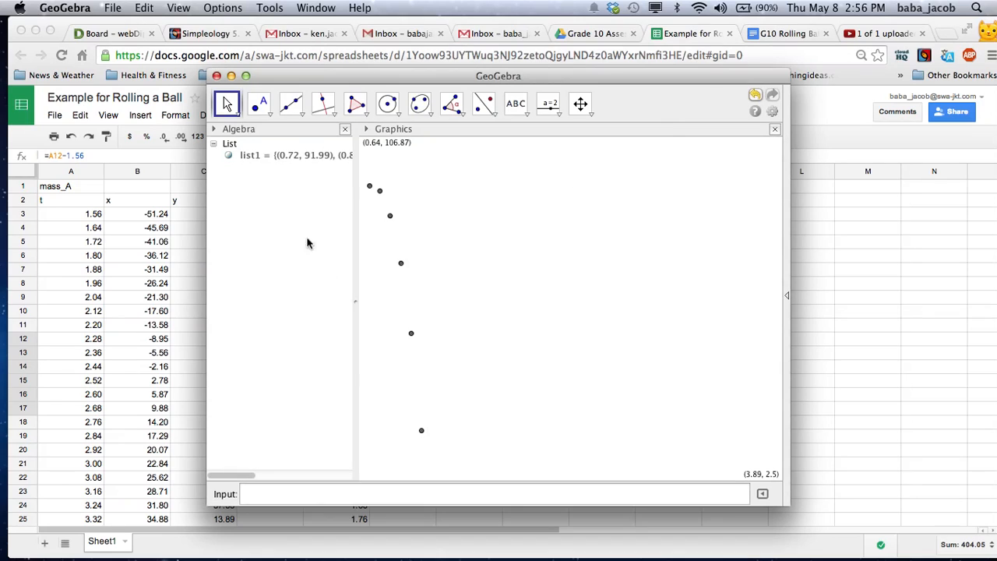
- Add three number sliders named a, b and c to the Graphics view, each from -5 to 5 with increment 0.1
scroll(441, 420, down, 8)
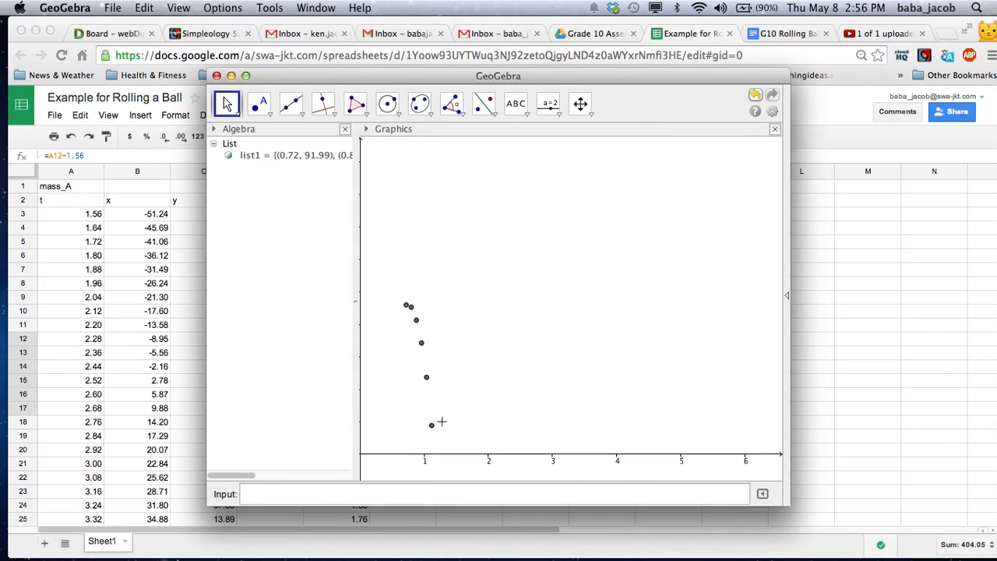
click(381, 352)
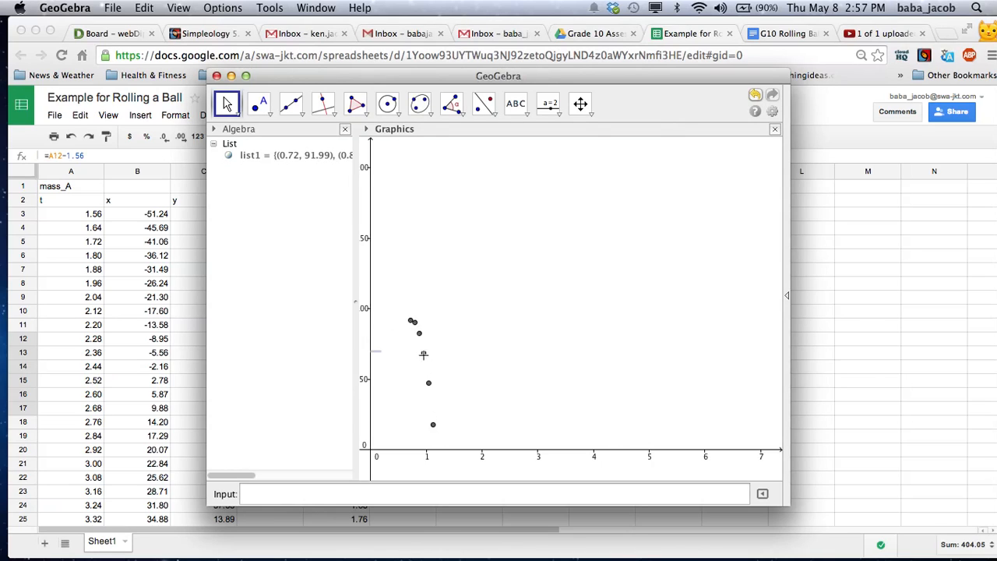
click(547, 103)
click(674, 174)
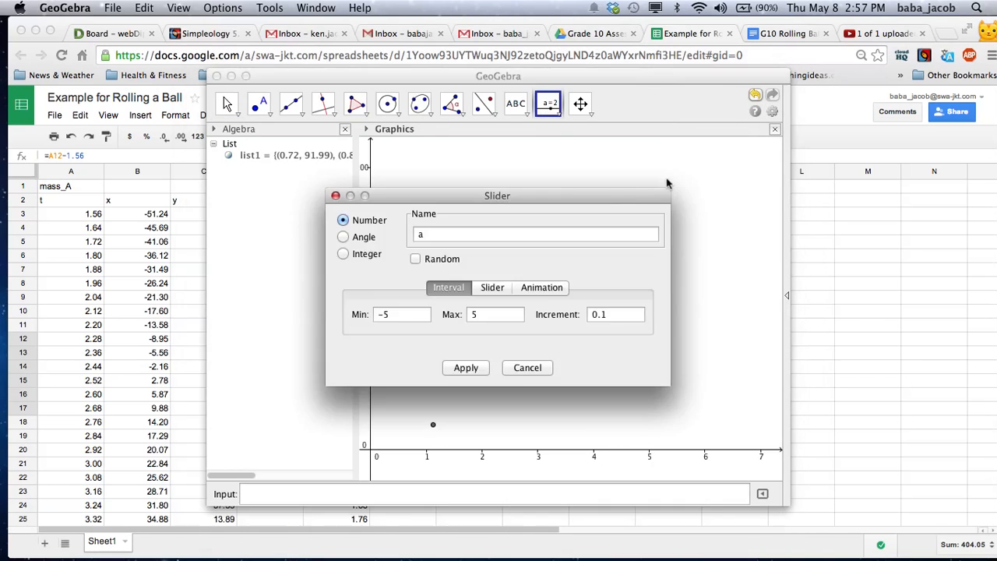
click(458, 367)
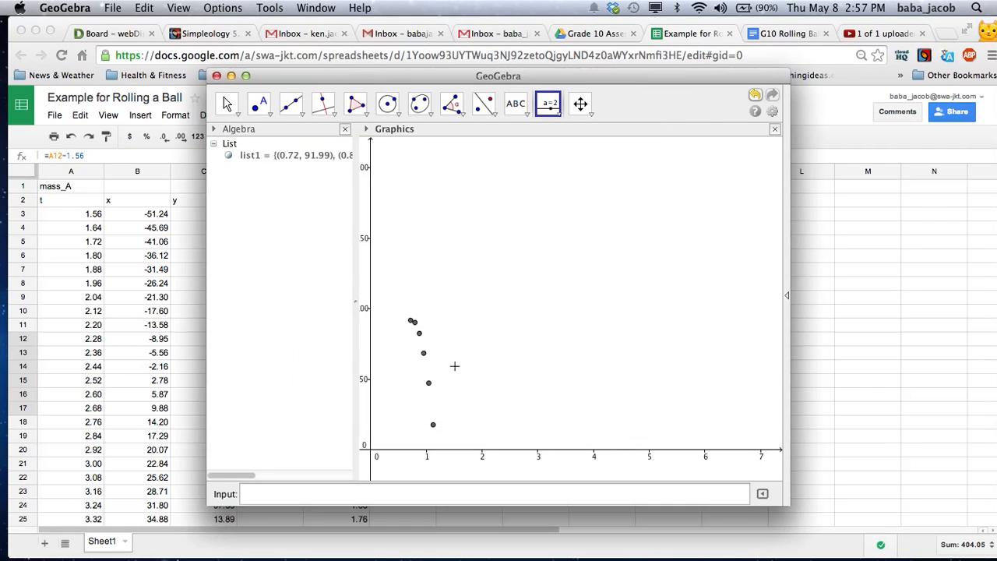
click(553, 115)
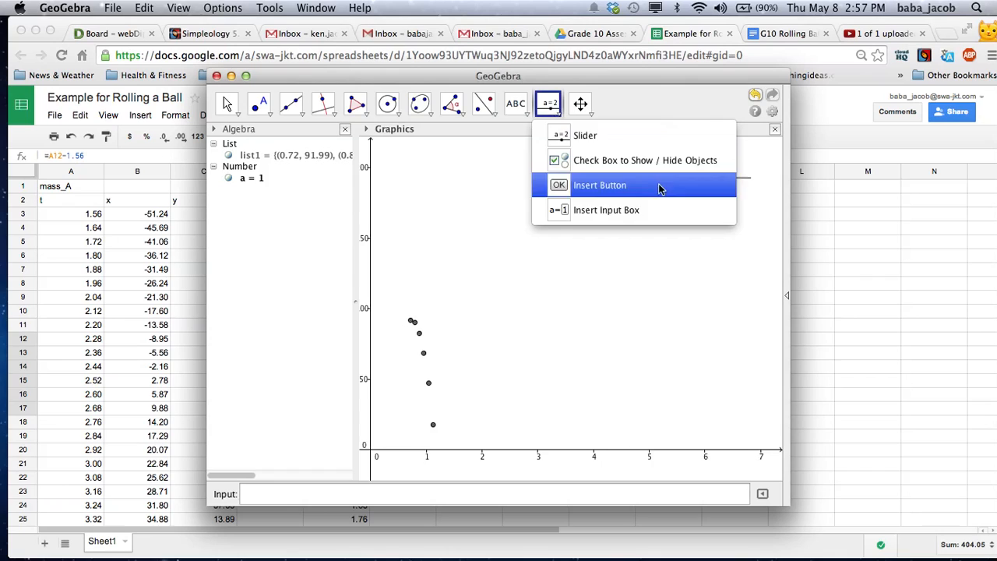
click(595, 135)
click(705, 226)
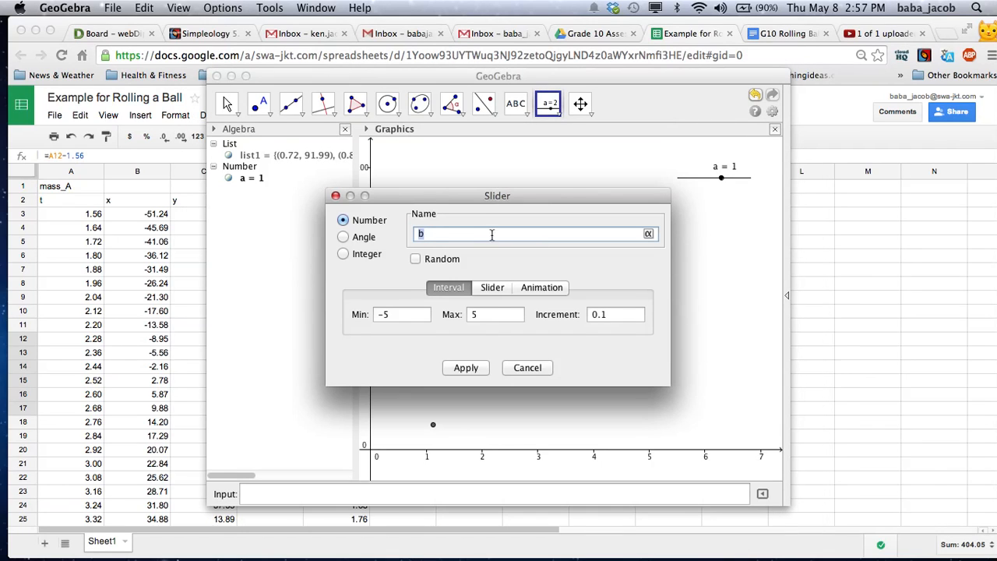
click(471, 368)
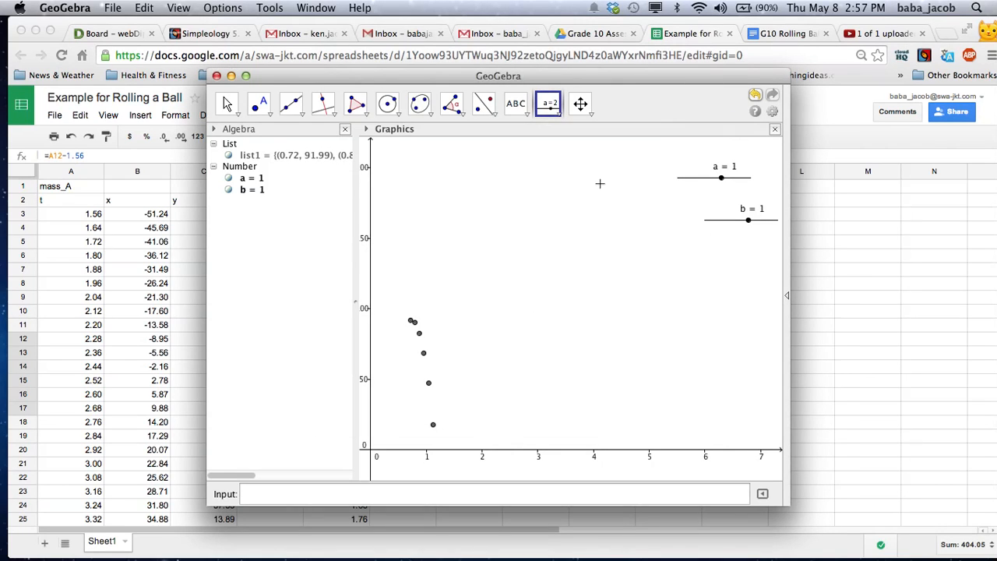
click(706, 272)
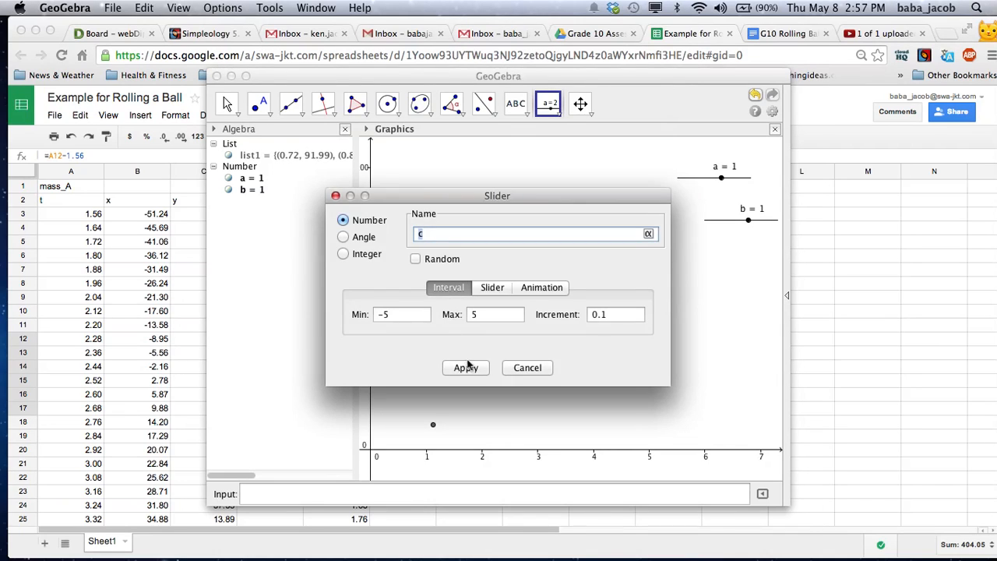
click(466, 368)
- Plot the quadratic equation y=a*x^2+b*x+c using the three sliders as coefficients
click(275, 499)
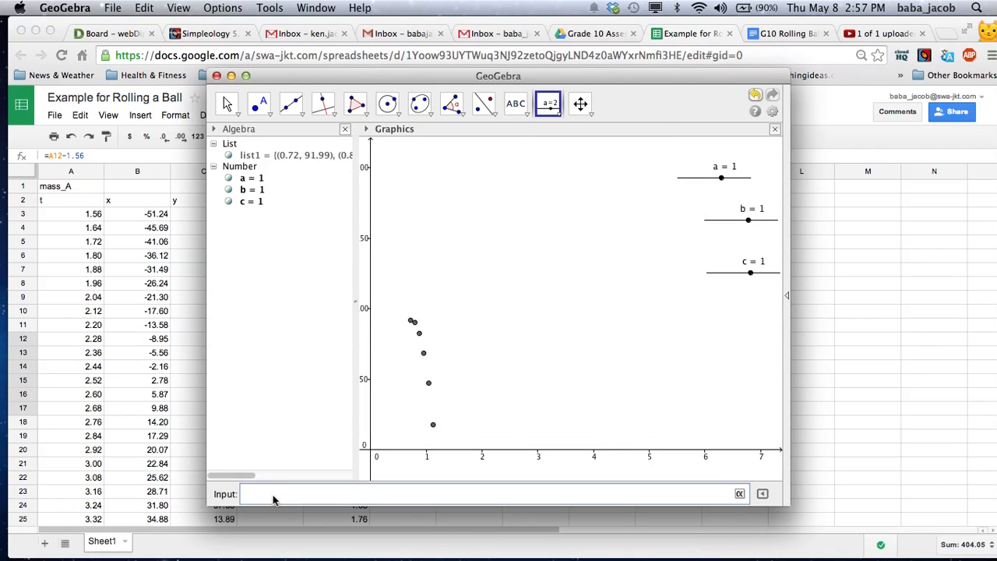
text(y=a*x^2+b*x+c)
key(Return)
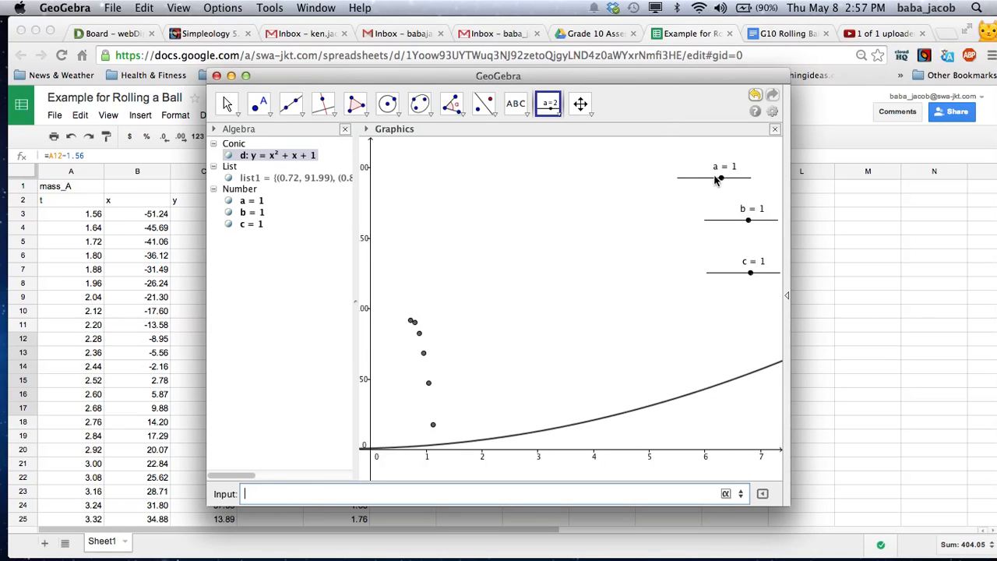
- Move slider a to -5 and change its interval to a minimum of -10 and a maximum of 10
drag(721, 180, 661, 191)
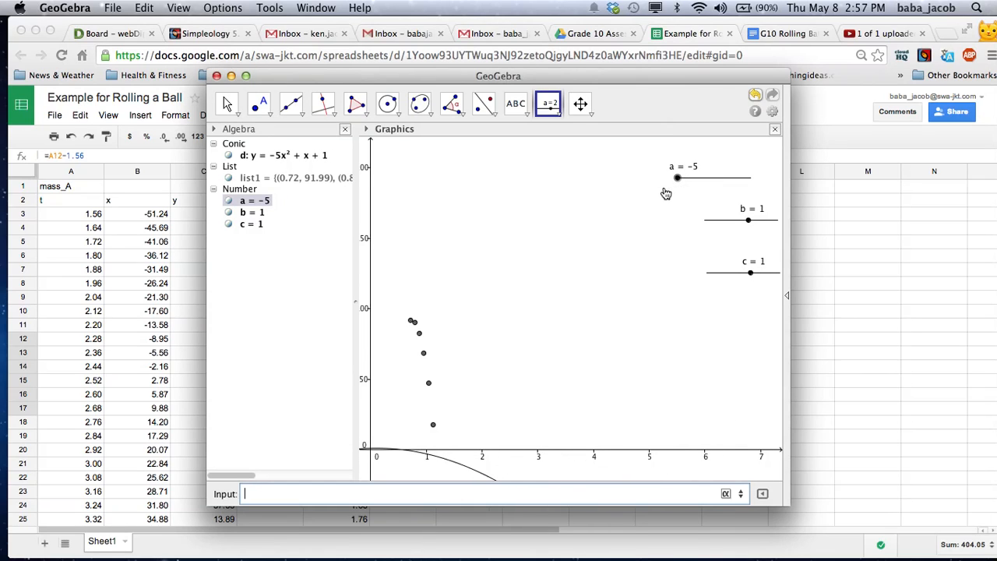
right_click(686, 171)
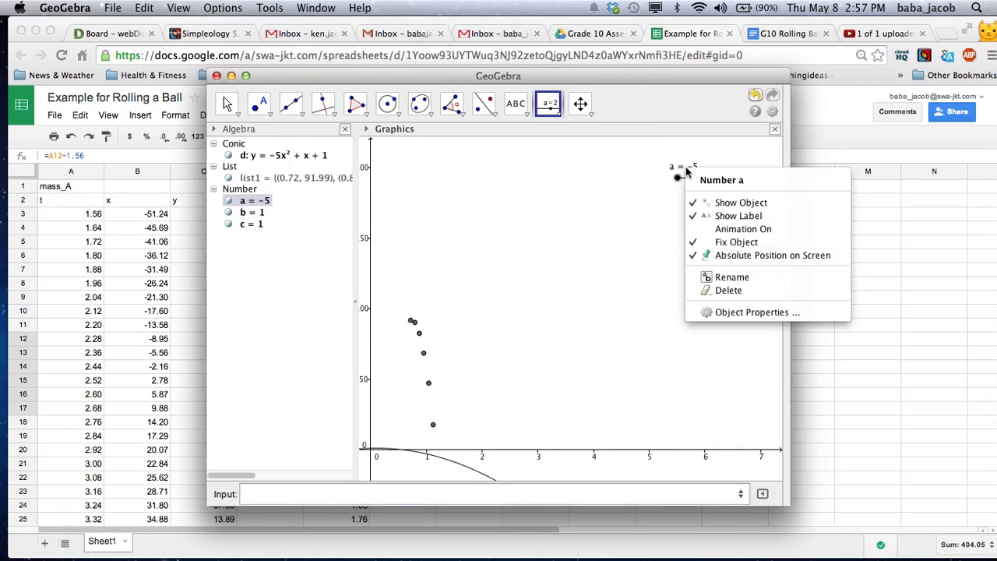
click(710, 313)
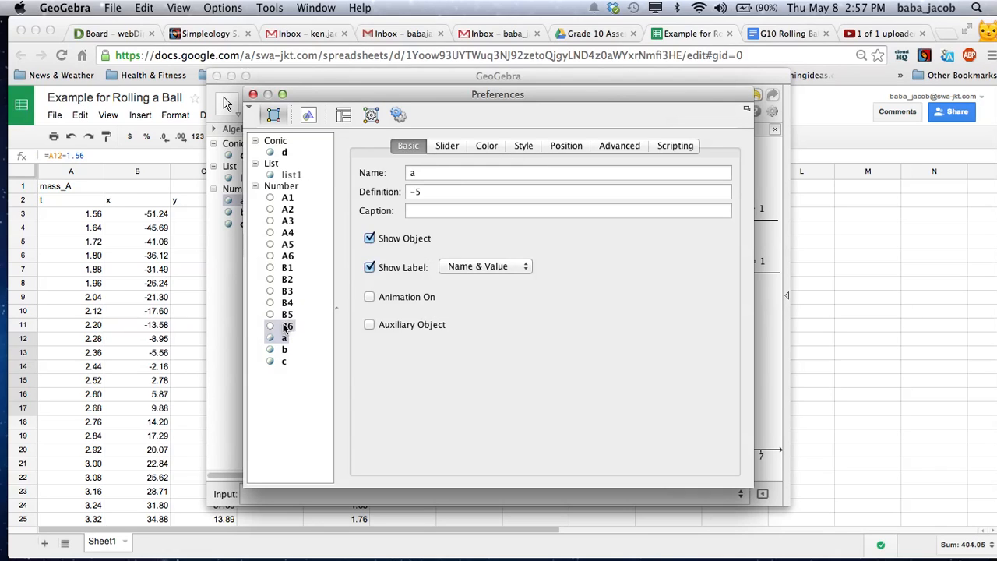
click(446, 147)
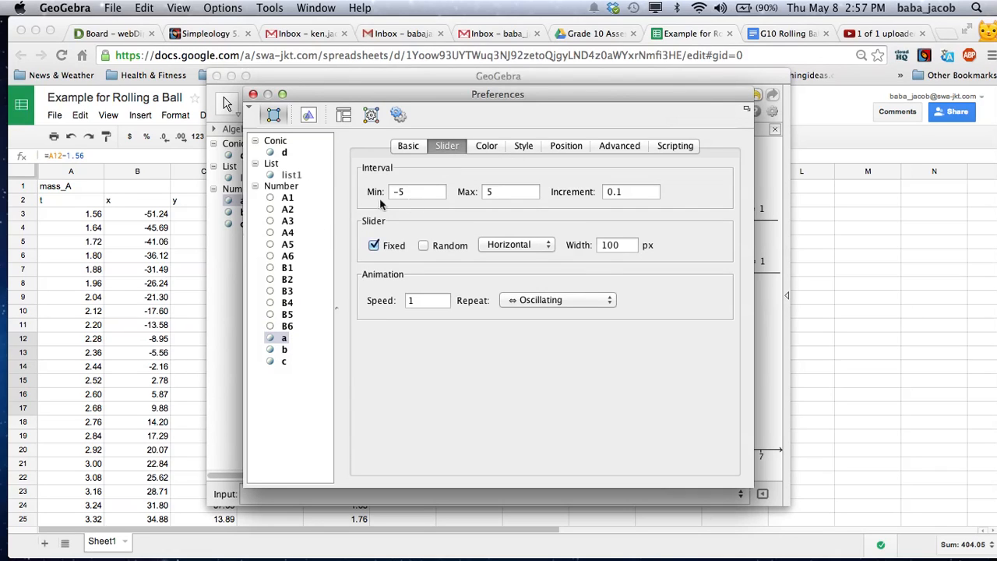
click(425, 196)
click(501, 196)
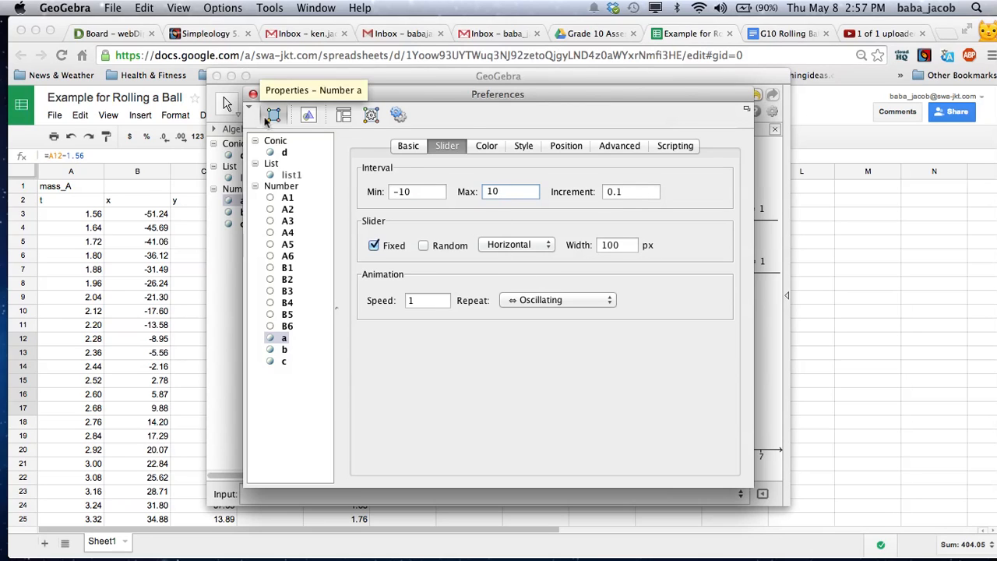
click(253, 94)
- Move slider a to -10, slider b to 5 and slider c to 5 to bring the parabola towards the points
drag(697, 181, 673, 182)
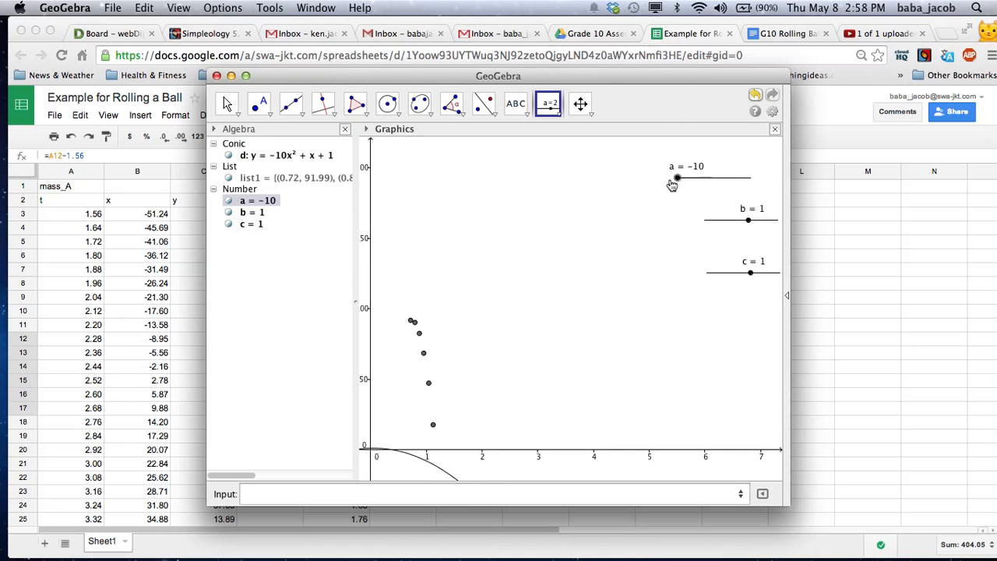
scroll(397, 367, down, 15)
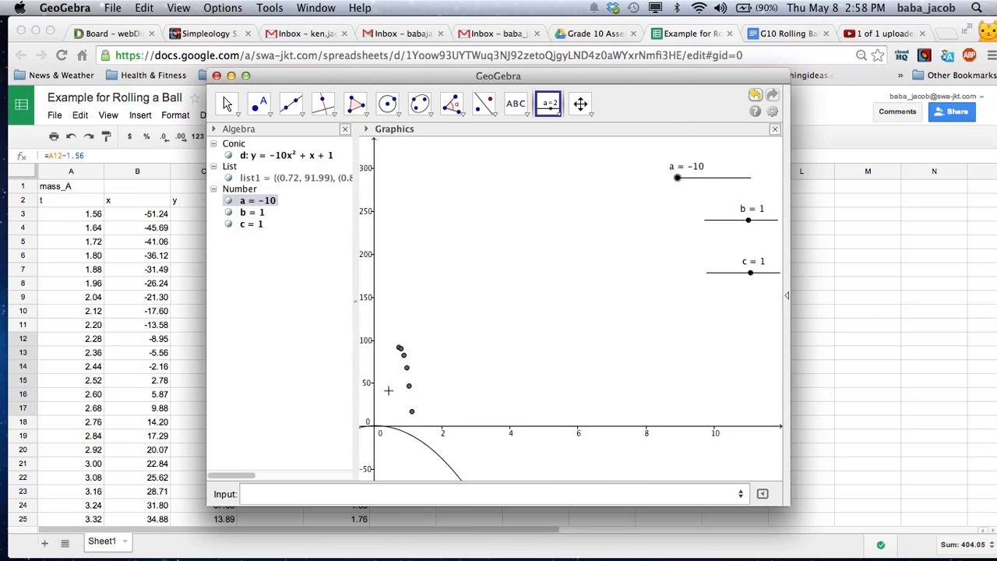
scroll(393, 385, down, 5)
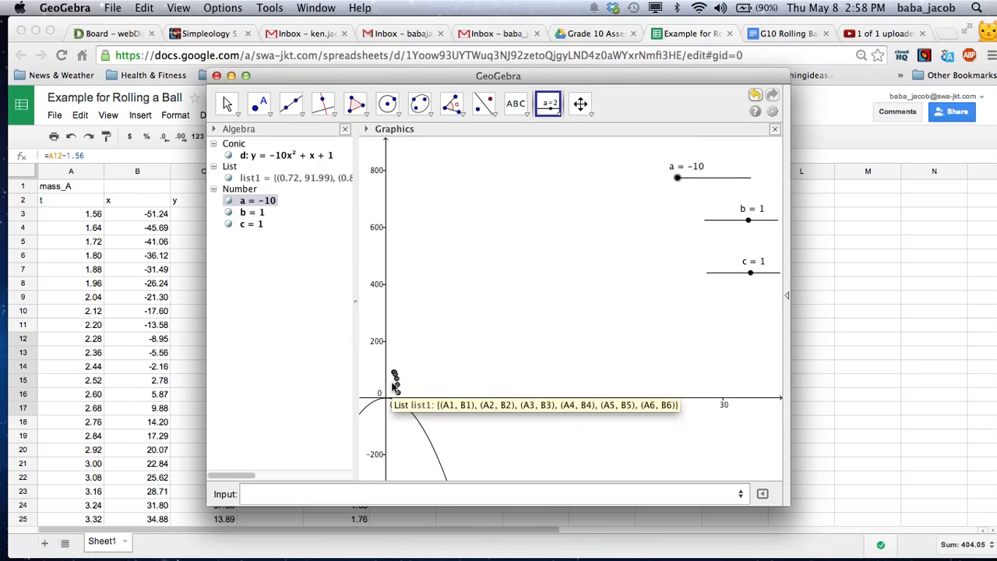
scroll(393, 405, up, 5)
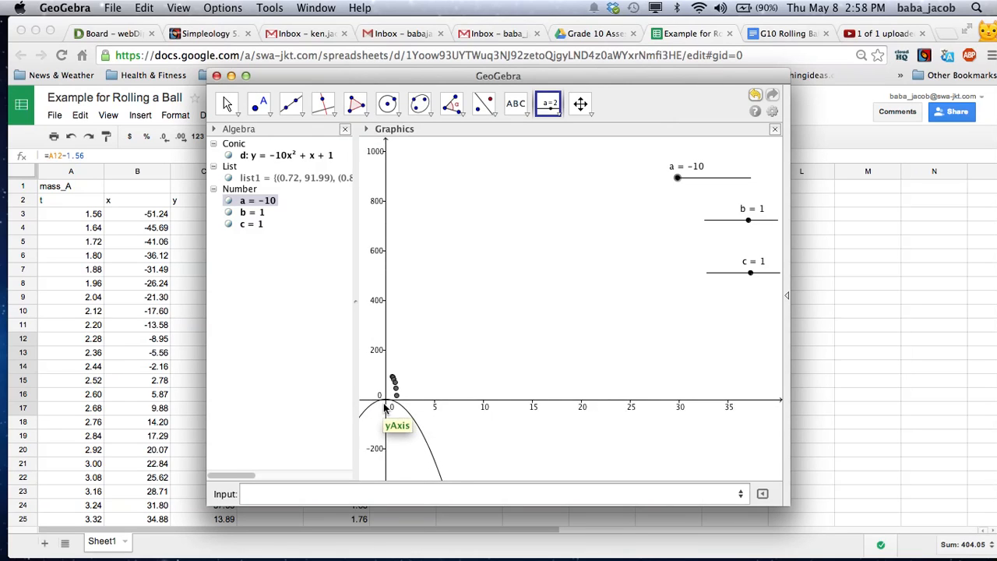
scroll(398, 405, up, 4)
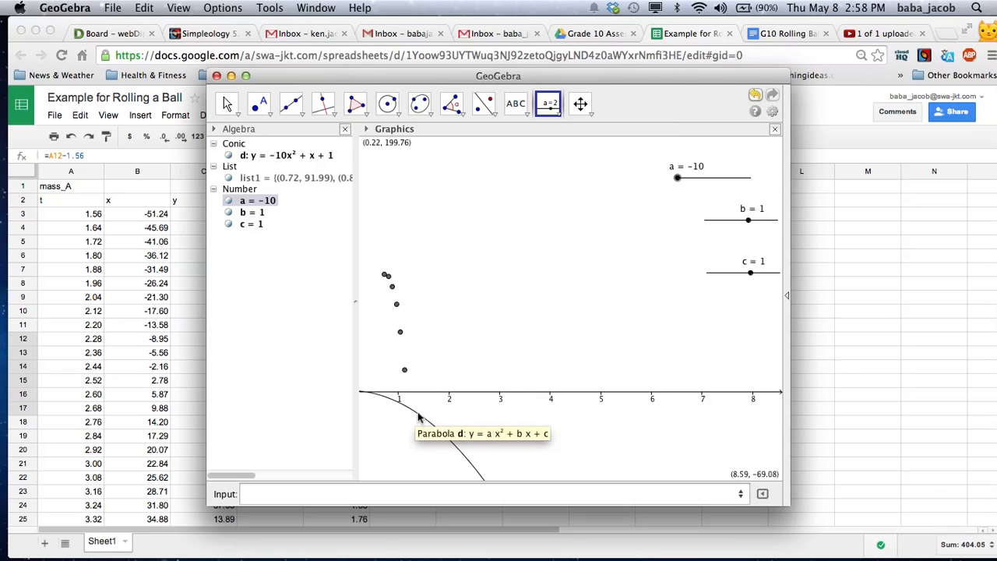
drag(747, 220, 781, 224)
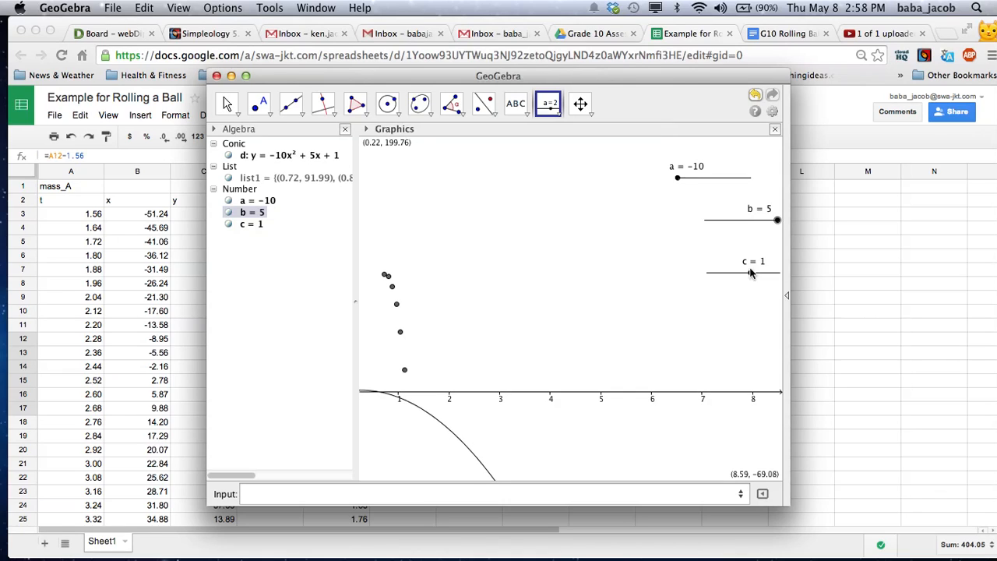
drag(750, 272, 780, 273)
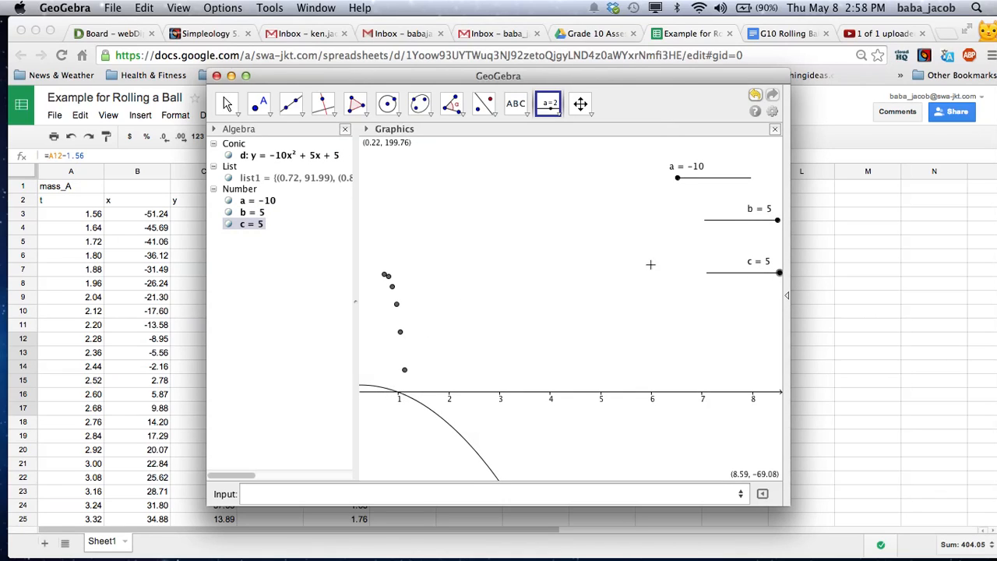
- Change the interval of slider b to a minimum of -100 and a maximum of 100
right_click(754, 211)
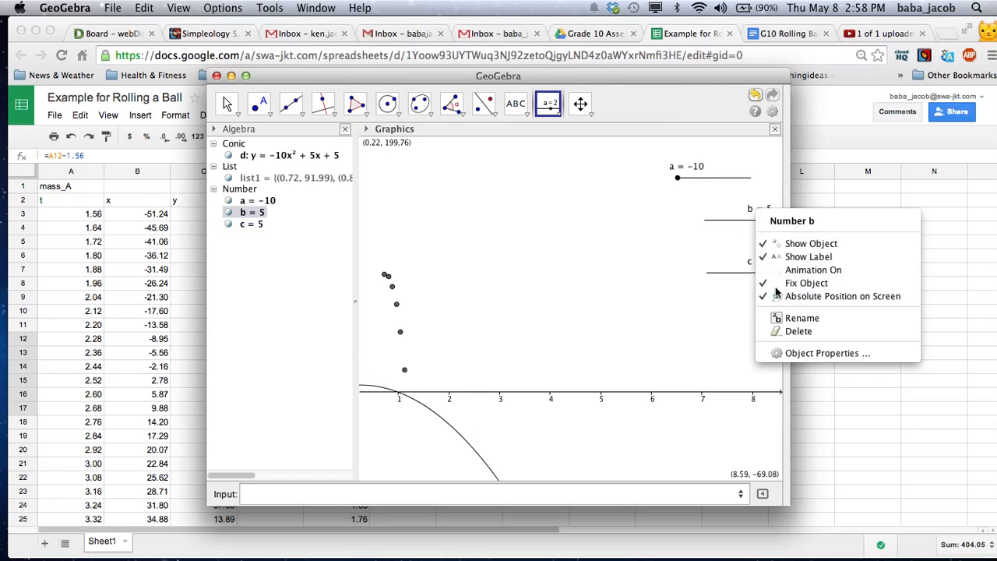
click(818, 353)
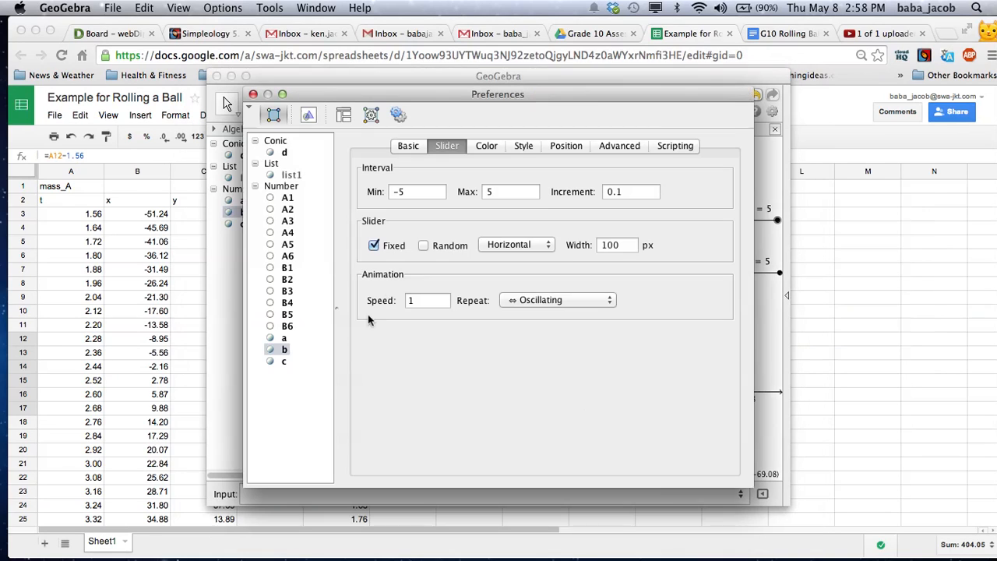
click(496, 193)
text(100)
click(421, 191)
text(-100)
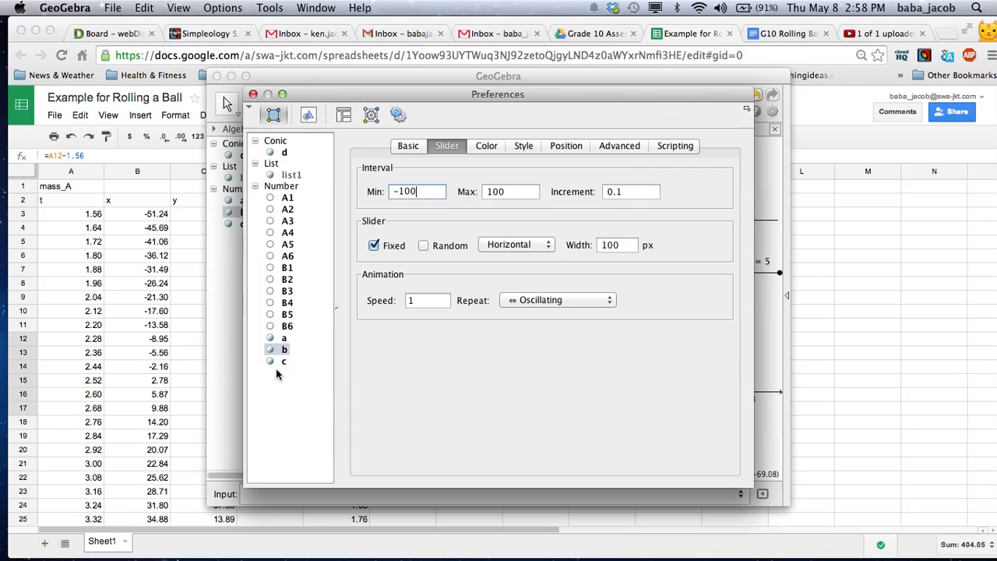
- Change the interval of slider c to a minimum of -100 and a maximum of 100
click(280, 361)
click(419, 195)
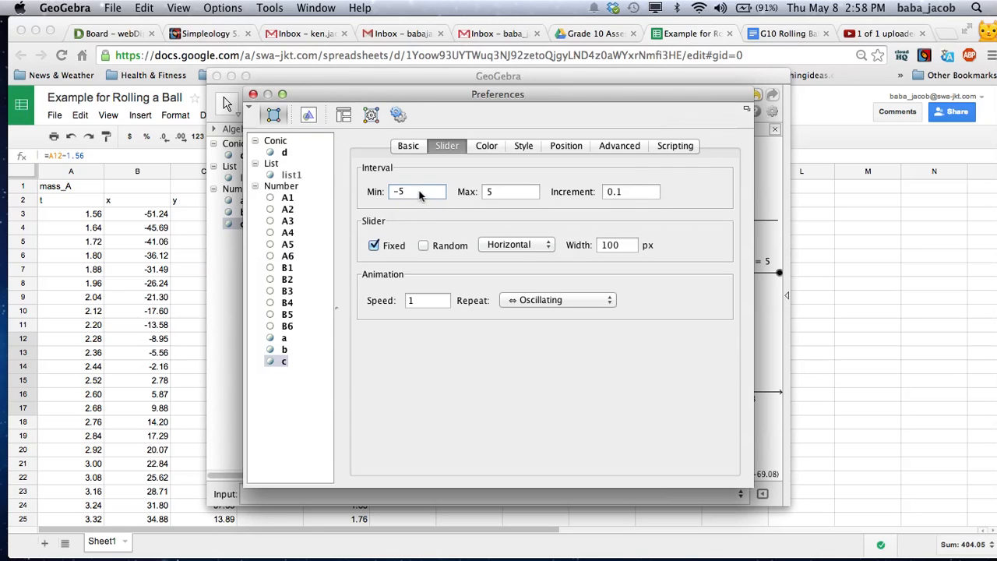
key(BackSpace)
text(100)
click(493, 191)
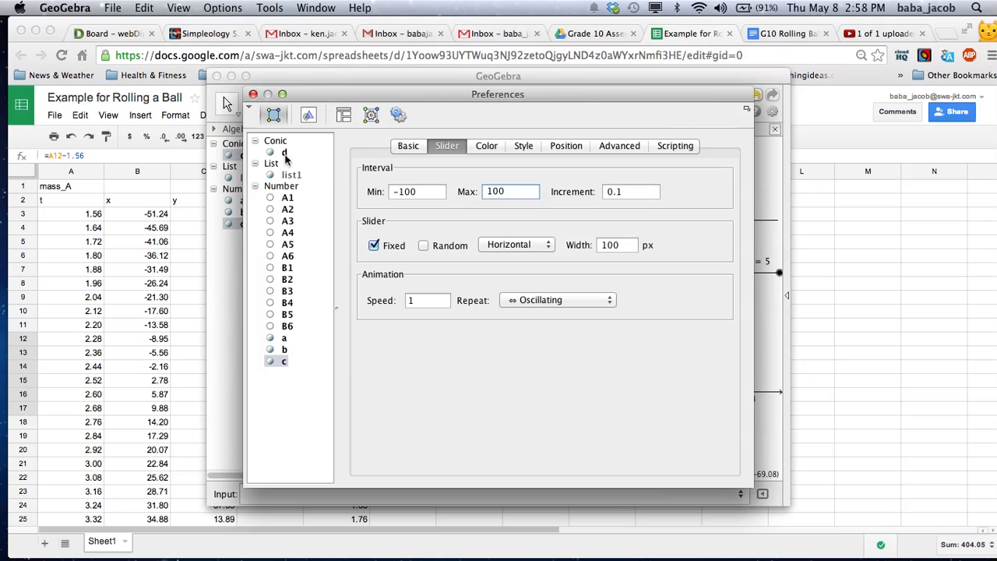
- Change the interval of slider a to a minimum of -100 and a maximum of 100
click(284, 337)
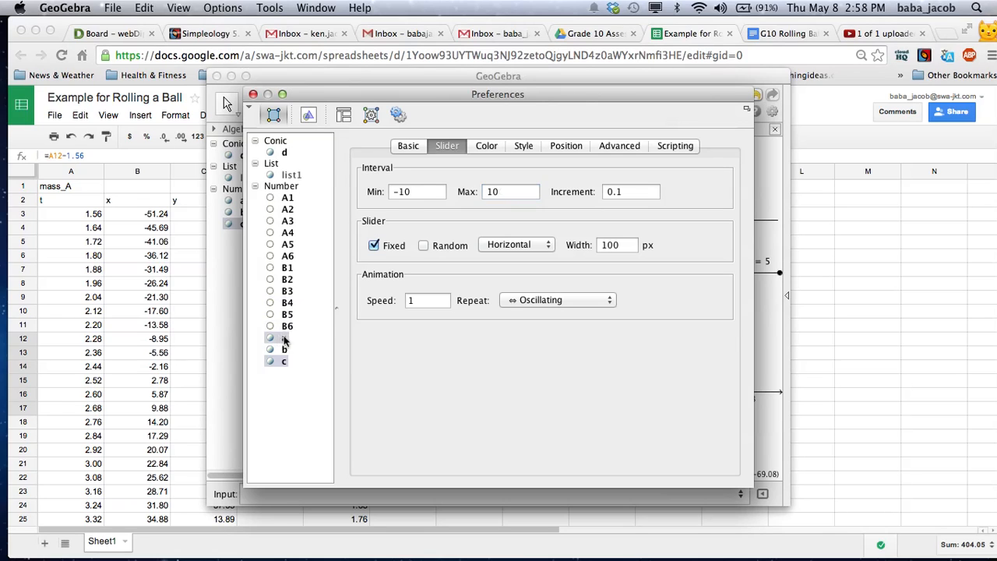
click(420, 189)
text(0)
double_click(500, 190)
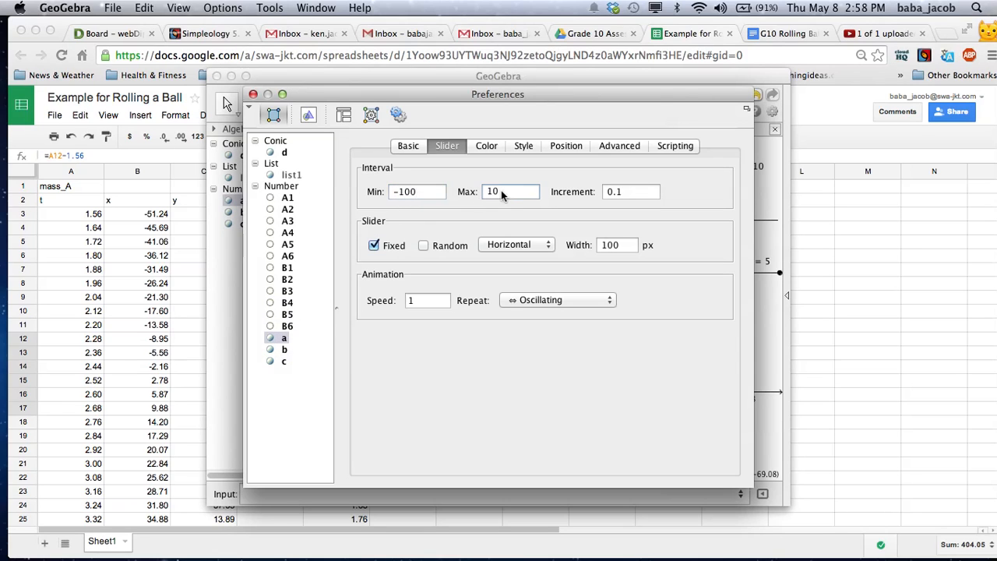
click(507, 195)
text(0)
click(252, 94)
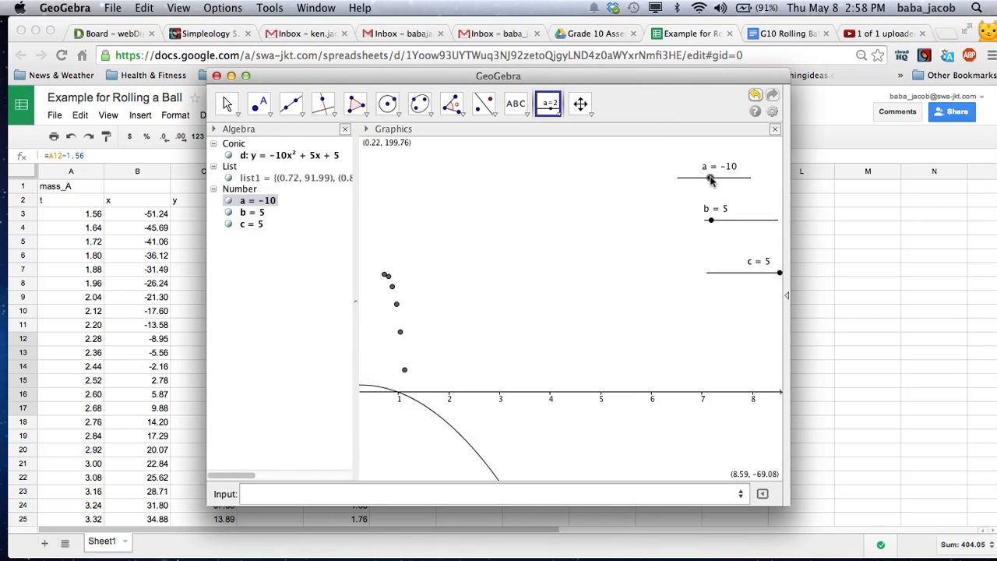
- Move slider a to -44 and slider b to 100 to narrow and raise the parabola
drag(709, 178, 703, 179)
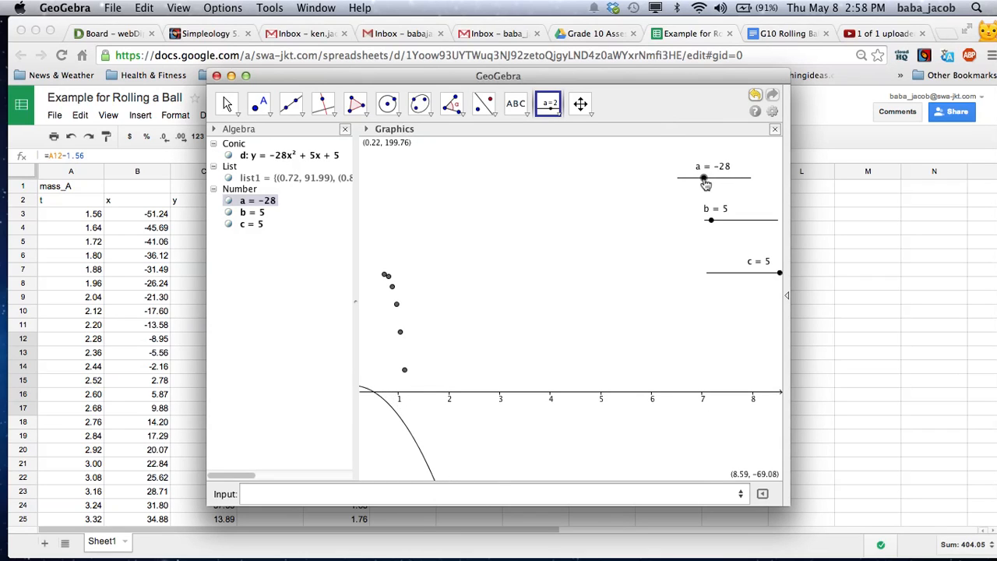
click(580, 104)
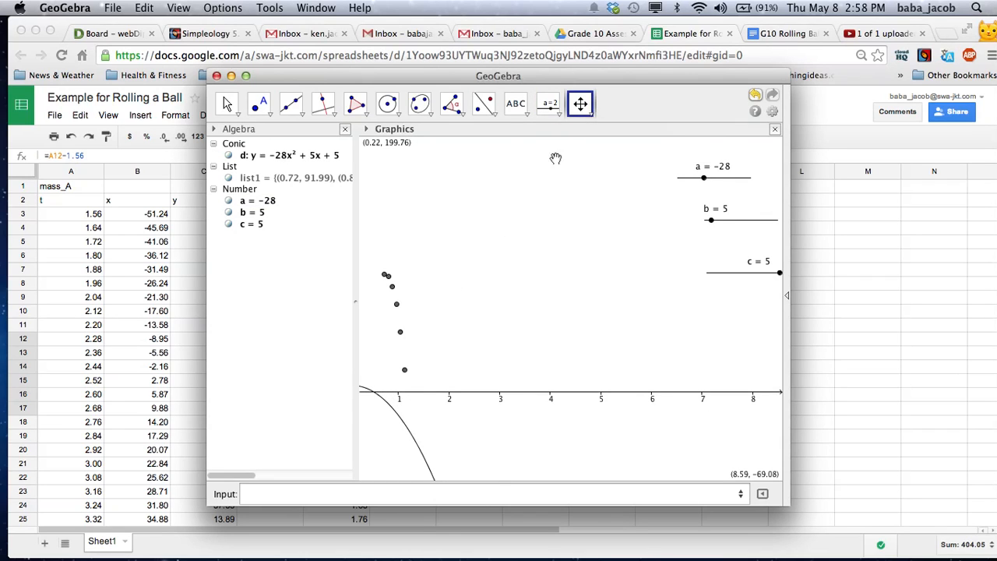
drag(491, 323, 626, 292)
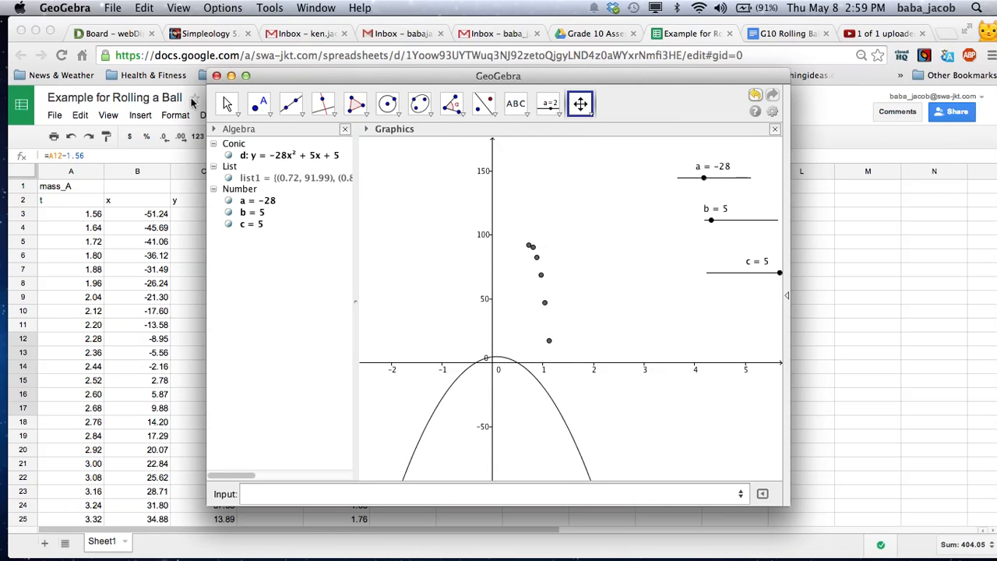
click(227, 104)
click(705, 177)
mouse_move(705, 177)
mouse_down()
mouse_move(714, 180)
mouse_move(698, 179)
mouse_up()
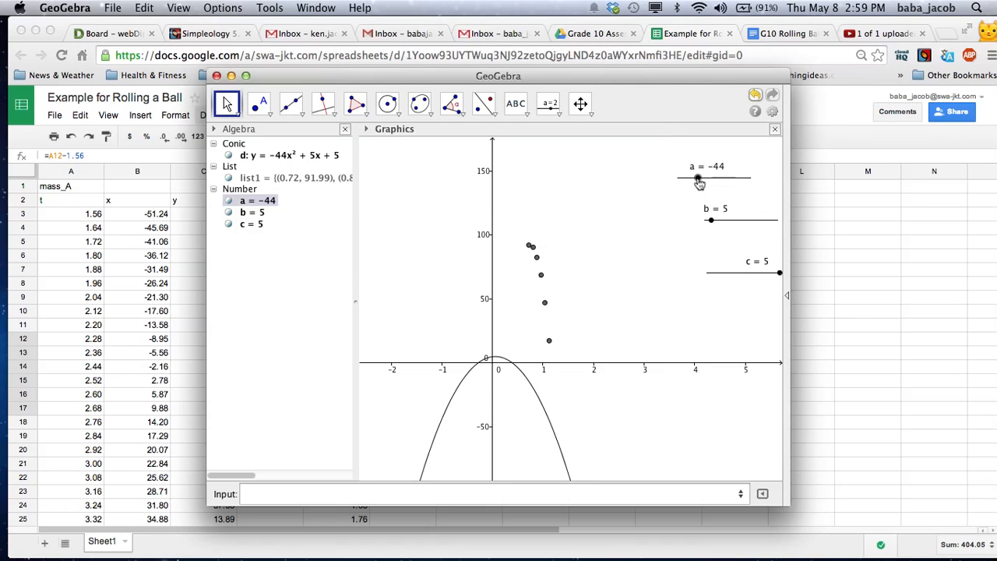
drag(710, 220, 783, 219)
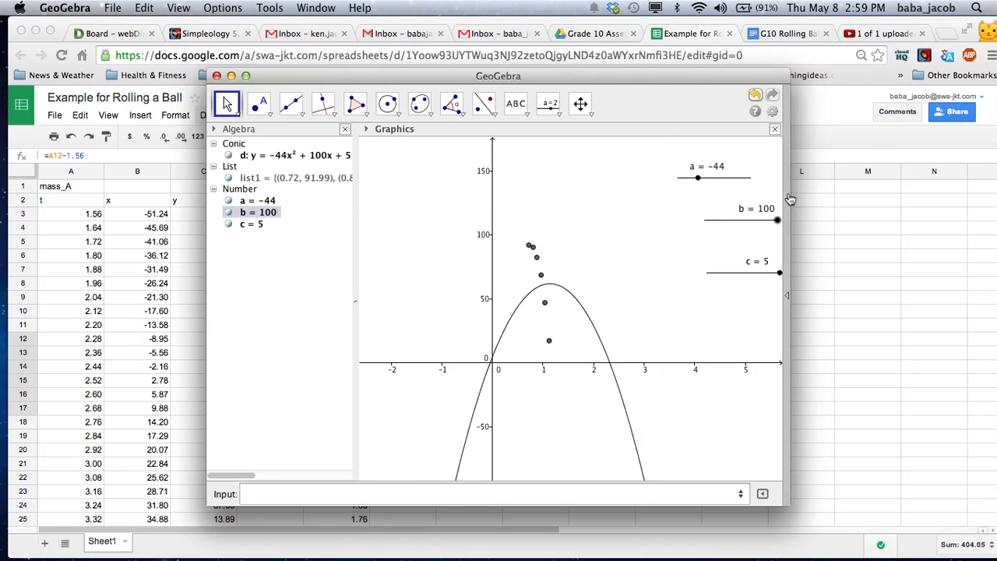
- Widen the GeoGebra window and set the maximum of slider c to 100
mouse_move(779, 272)
mouse_down()
mouse_move(763, 273)
mouse_move(779, 271)
mouse_up()
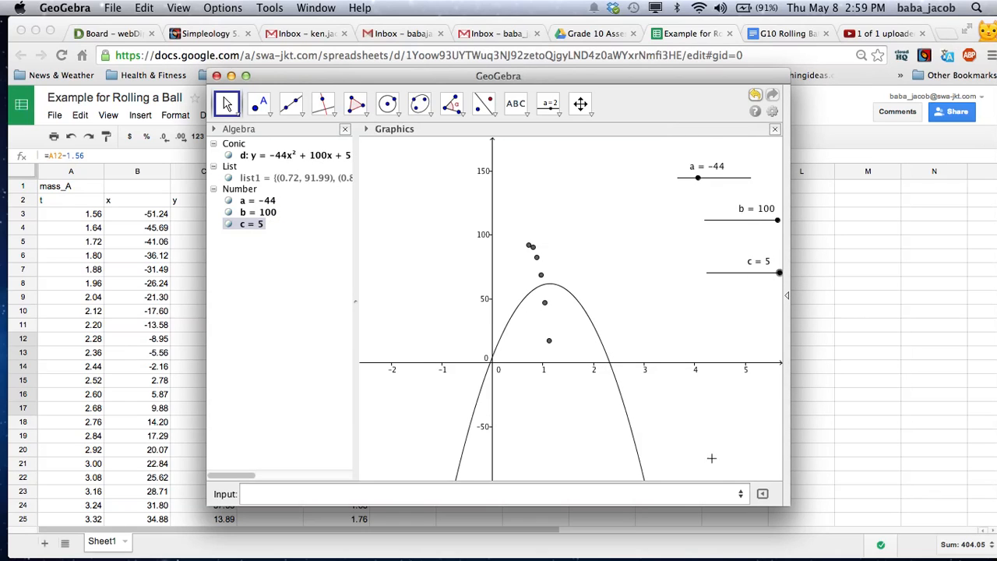
drag(788, 504, 890, 489)
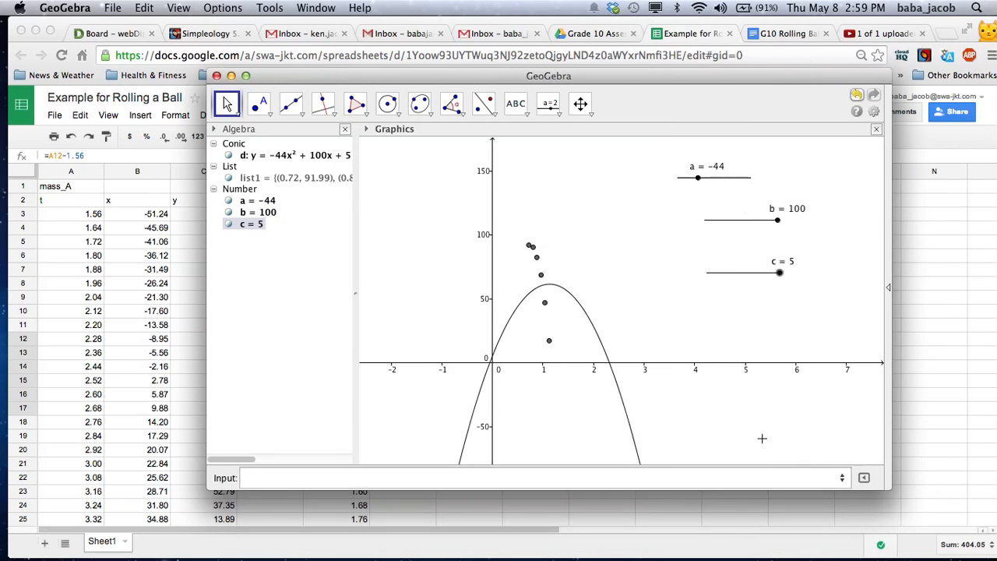
right_click(780, 268)
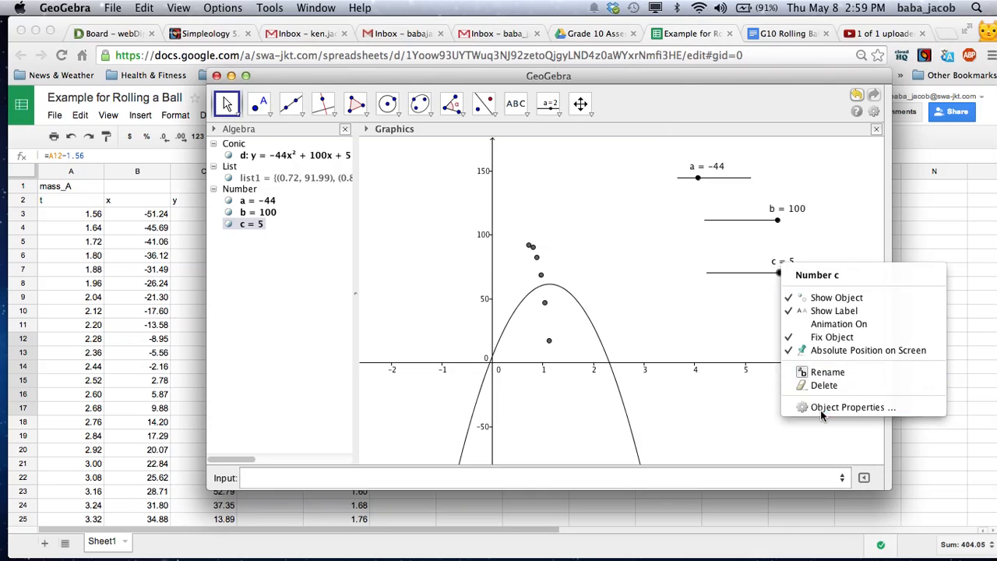
click(849, 406)
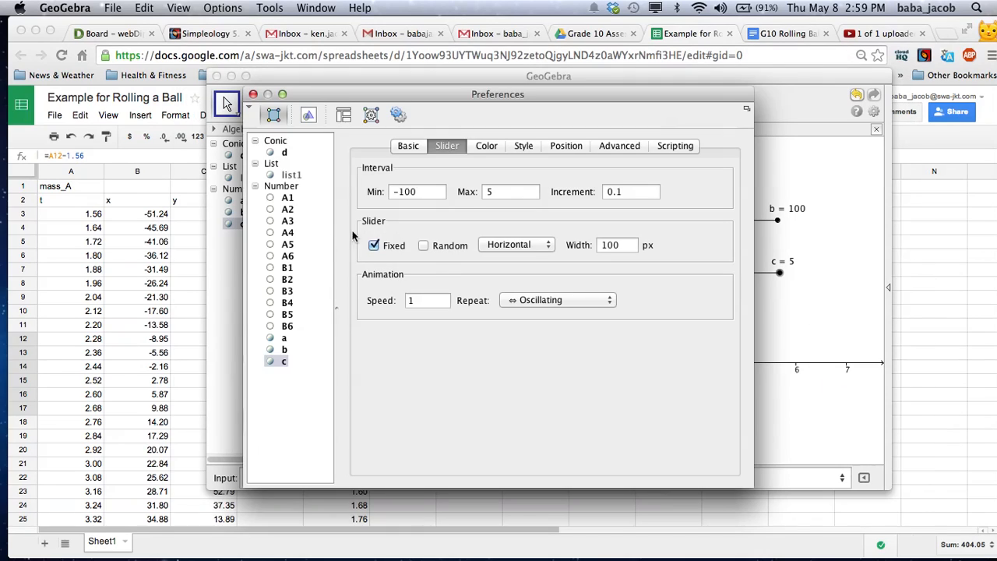
double_click(494, 196)
text(100)
click(254, 94)
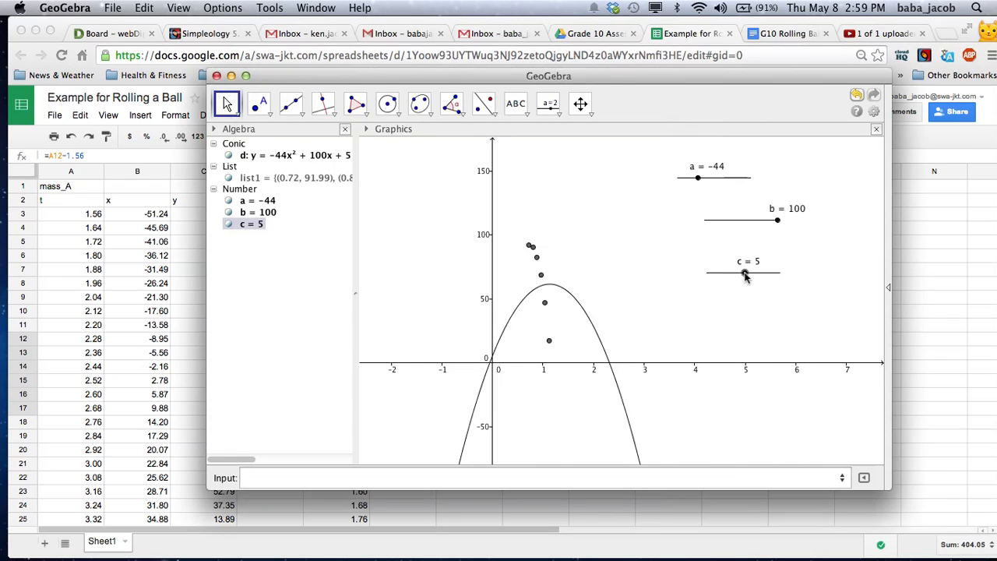
- Raise slider c to 96 and lower slider b to 29.6 so the parabola approaches the first data points
drag(745, 274, 761, 271)
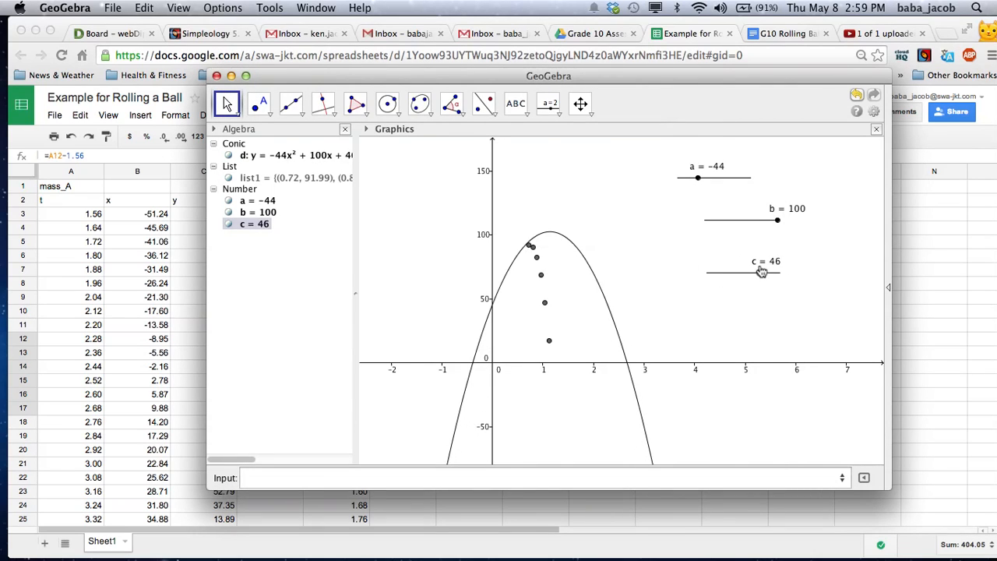
drag(777, 220, 727, 221)
drag(759, 271, 779, 277)
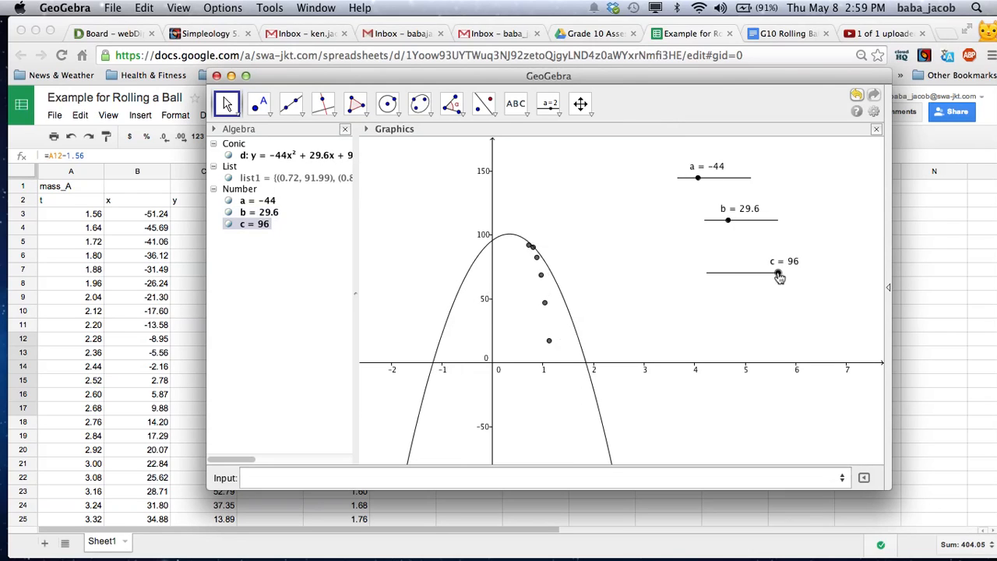
- Fit the parabola to the points with slider a at -100 and slider b at 55.9, and widen the Algebra view to show its full equation
mouse_move(728, 220)
mouse_down()
mouse_move(740, 223)
mouse_move(714, 223)
mouse_move(724, 222)
mouse_up()
click(697, 178)
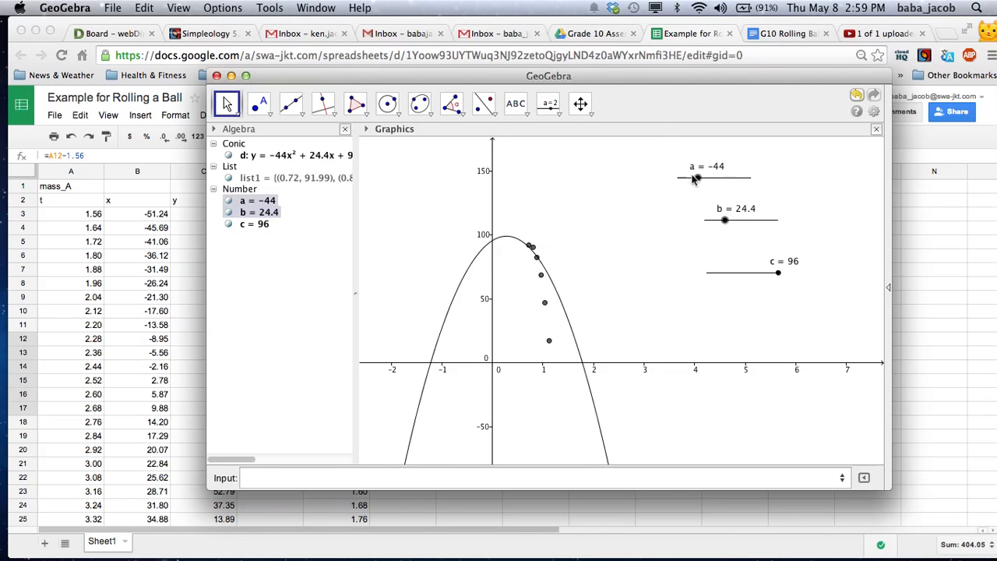
drag(696, 178, 679, 185)
drag(724, 221, 746, 220)
mouse_move(677, 179)
mouse_down()
mouse_move(685, 183)
mouse_move(679, 178)
mouse_up()
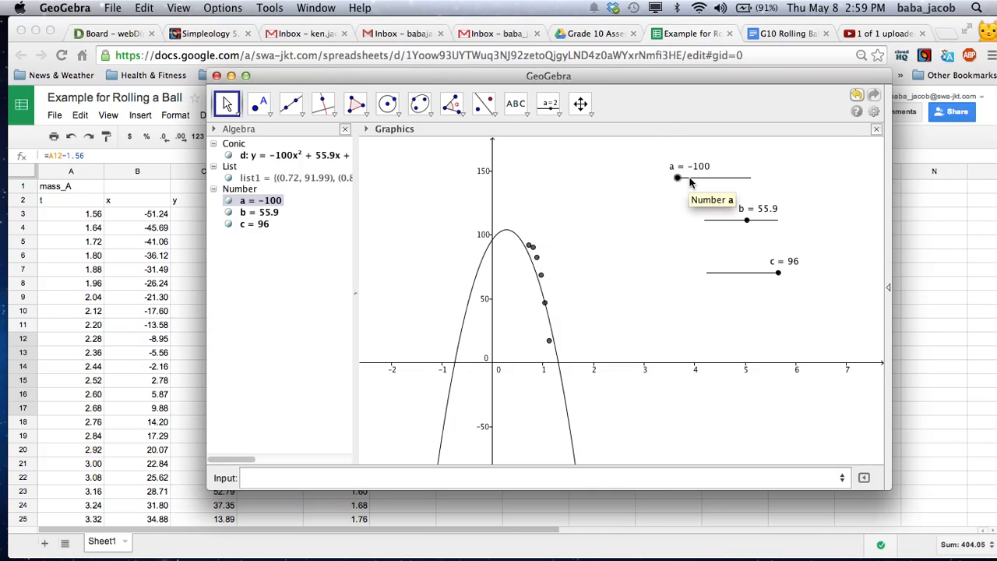
drag(354, 227, 393, 227)
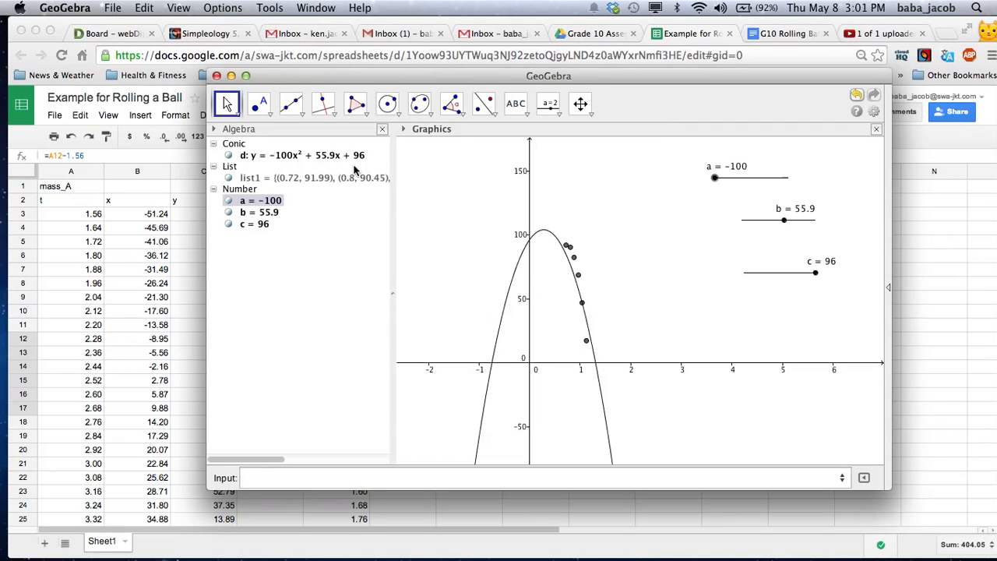
mouse_move(809, 556)
click(748, 534)
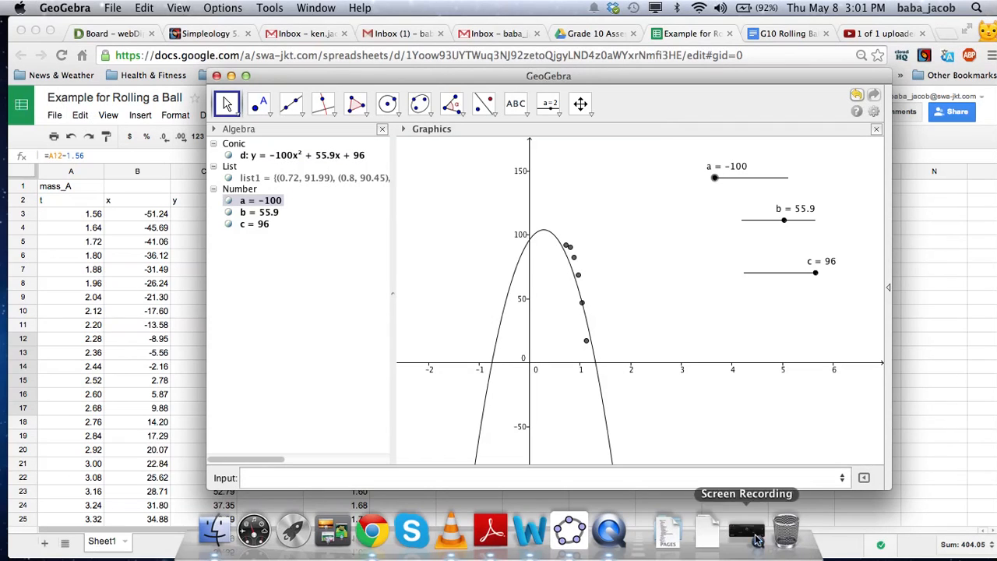